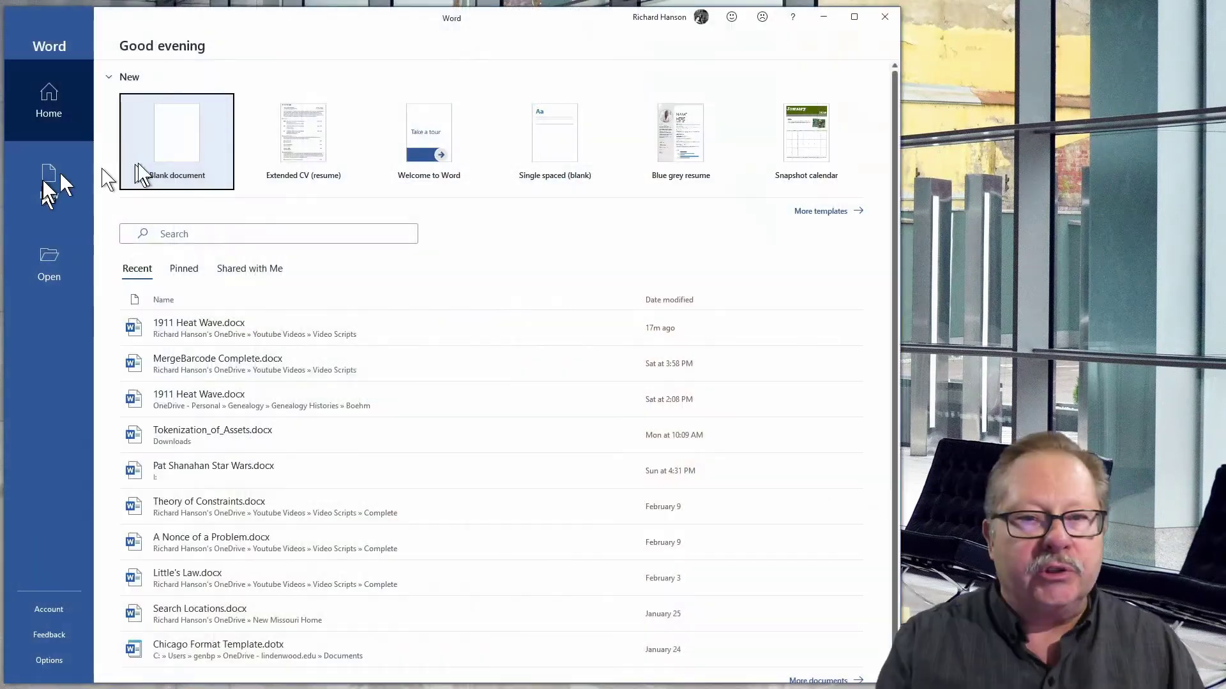
Step: Create Document1 as a new blank document from the Word start screen
left_click(169, 157)
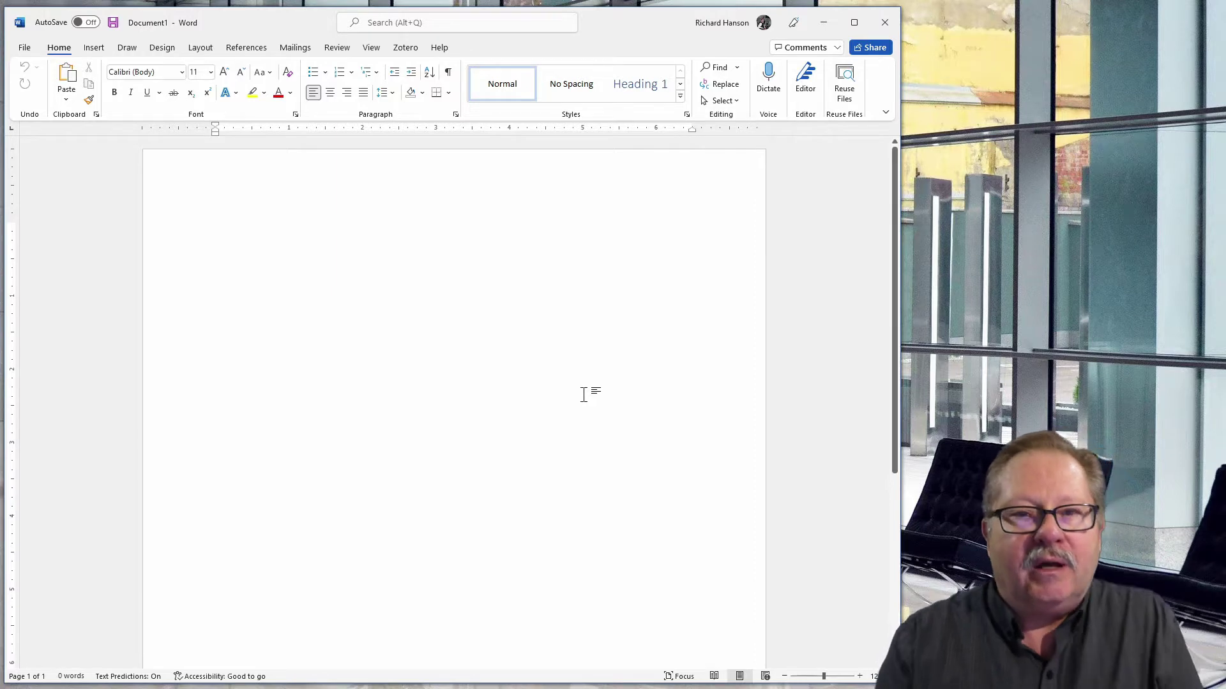
Step: Choose Labels from Start Mail Merge on the Mailings tab to open Label Options
left_click(293, 49)
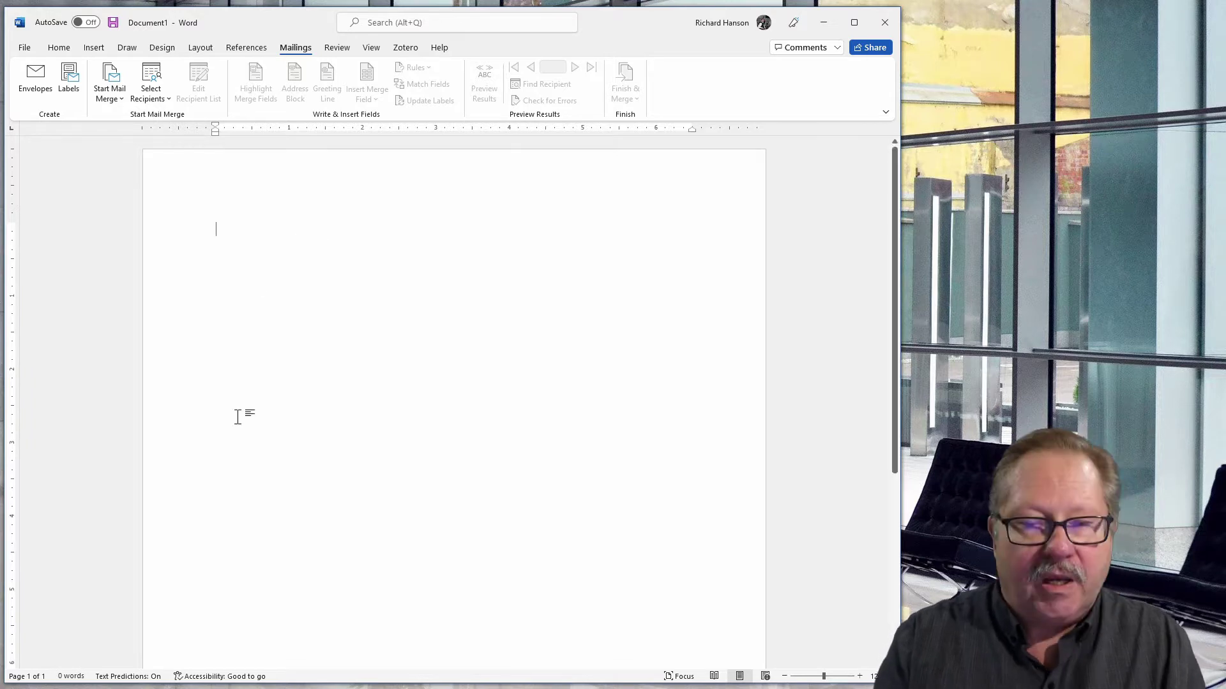
left_click(108, 102)
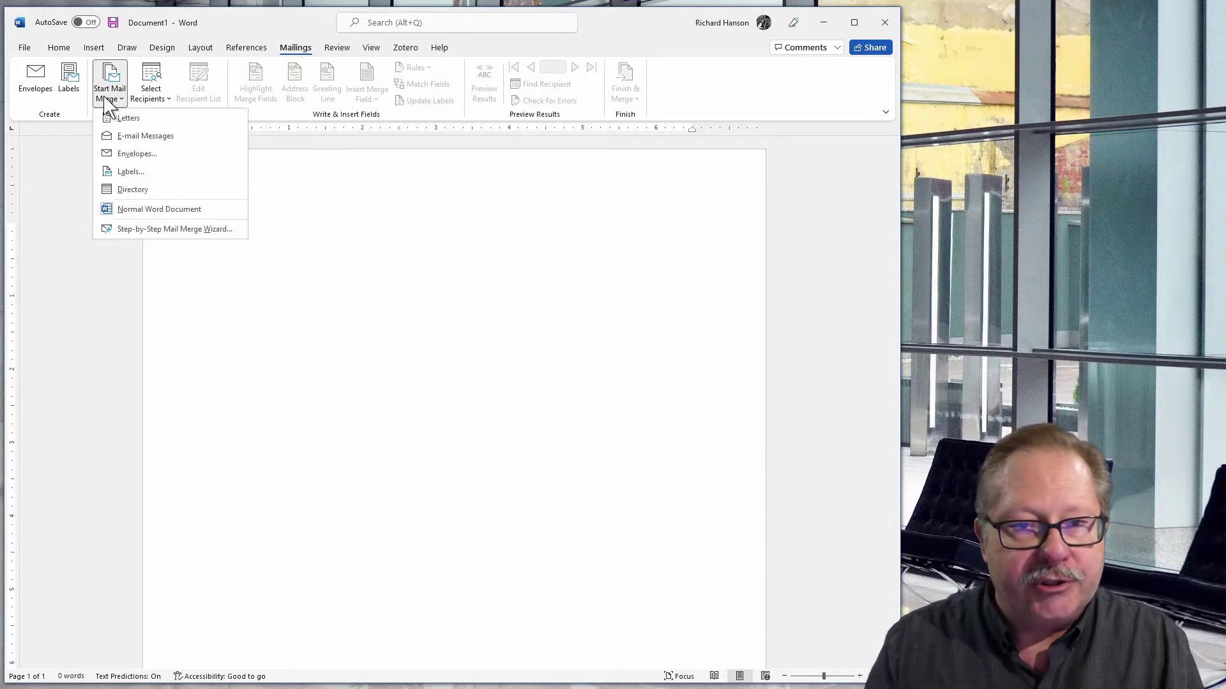
left_click(127, 173)
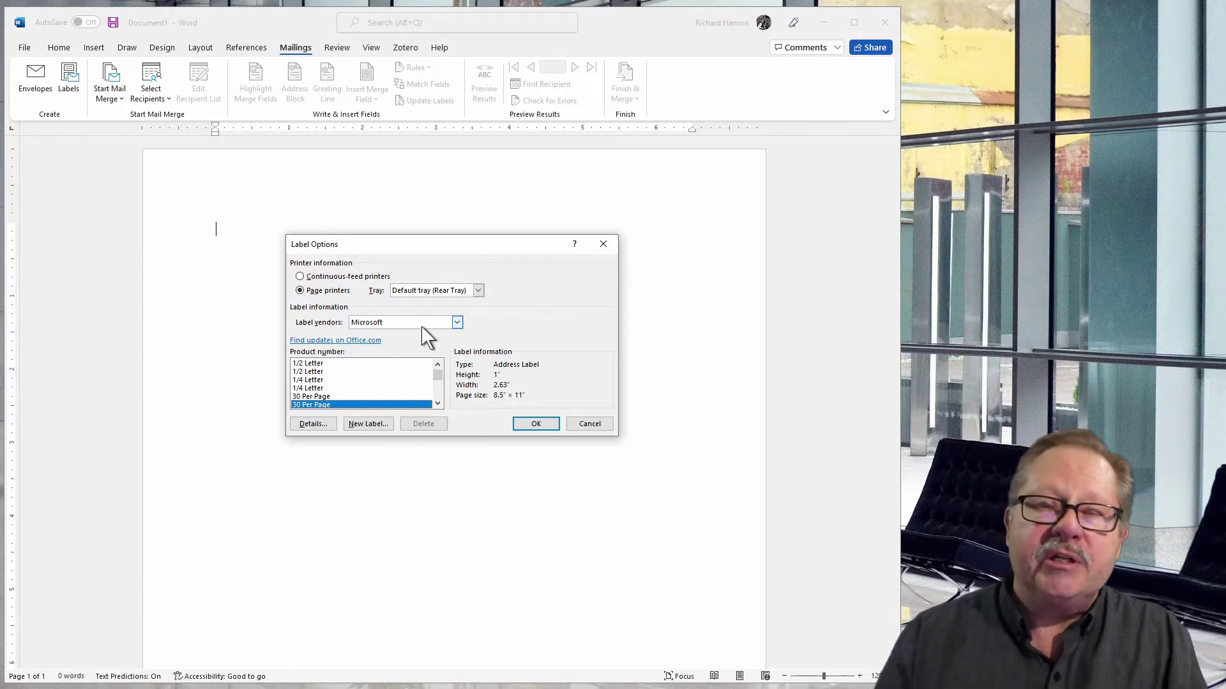
Step: Browse the label vendor list and look through the Avery US Letter products
left_click(457, 323)
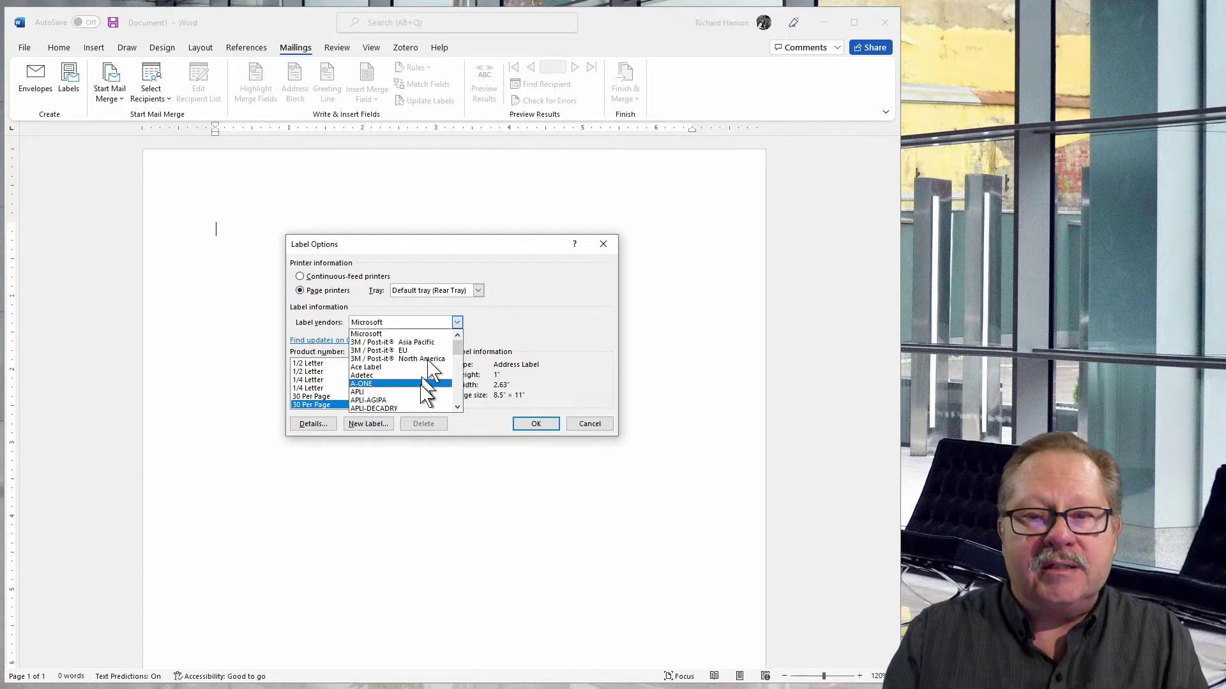
scroll(424, 395, "down", 3)
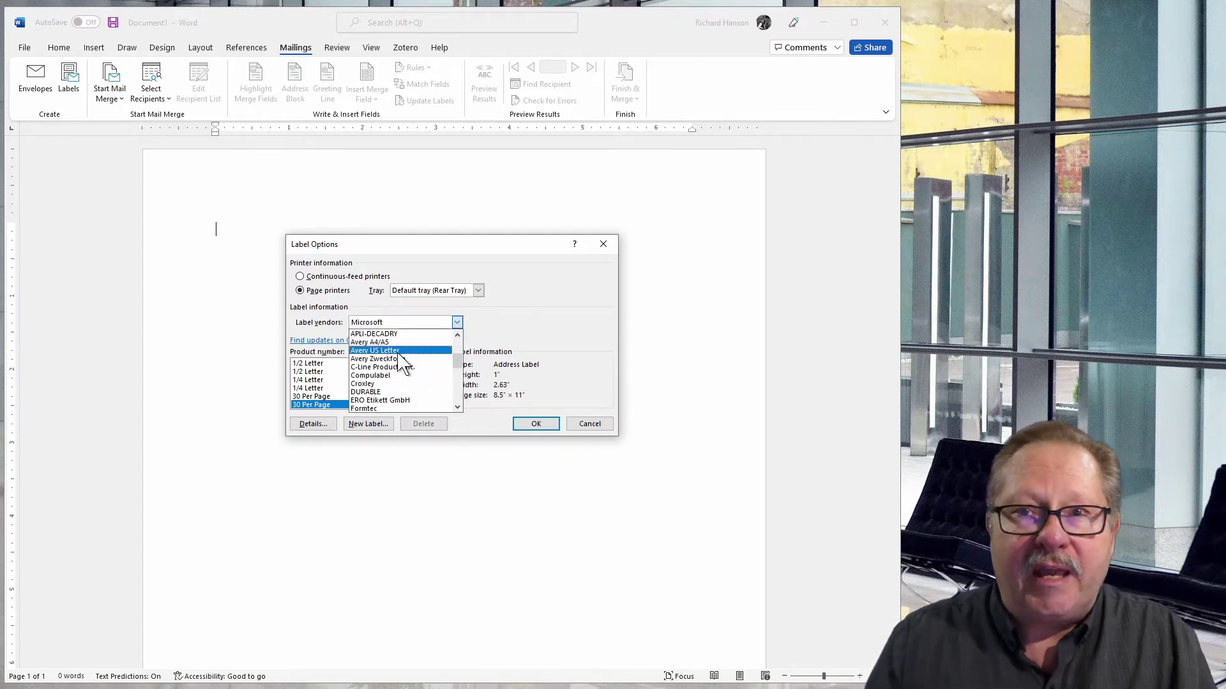
left_click(402, 351)
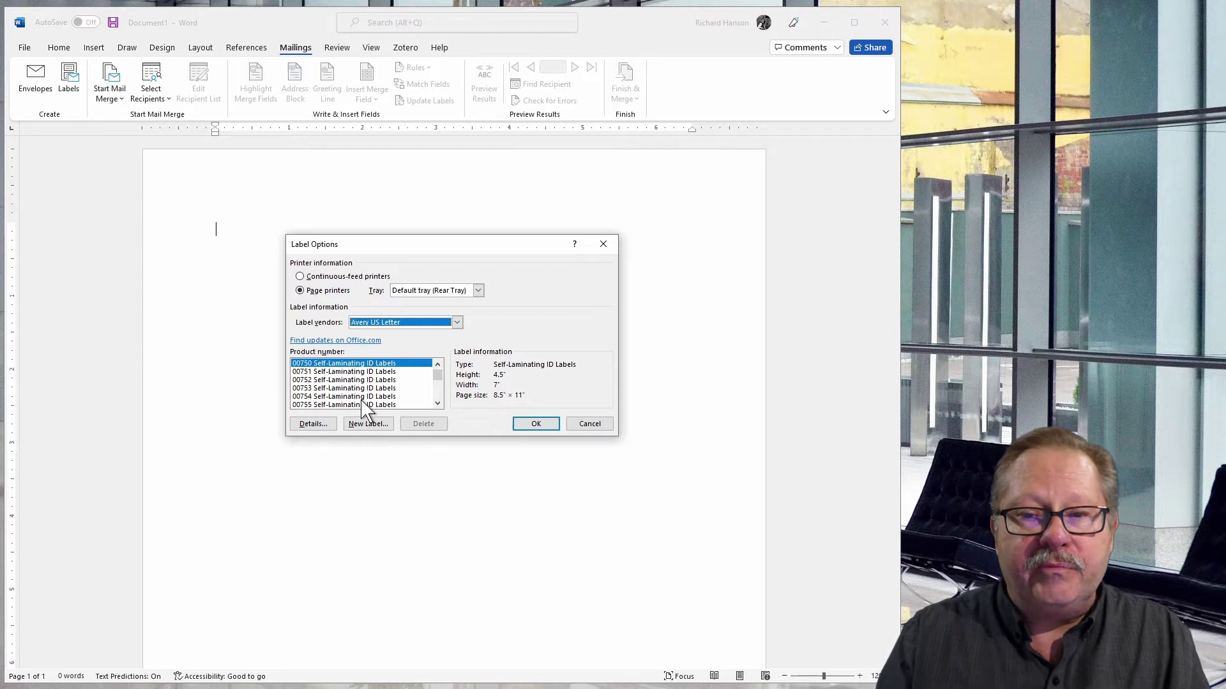
scroll(441, 399, "down", 5)
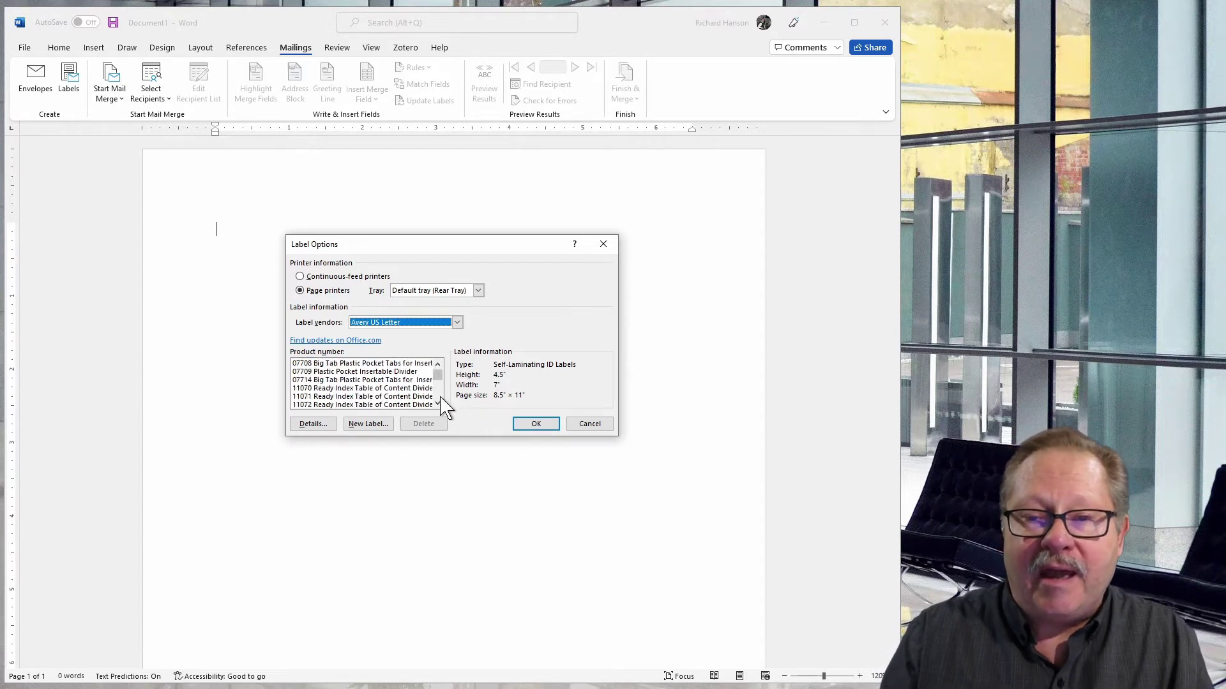
scroll(440, 401, "down", 2)
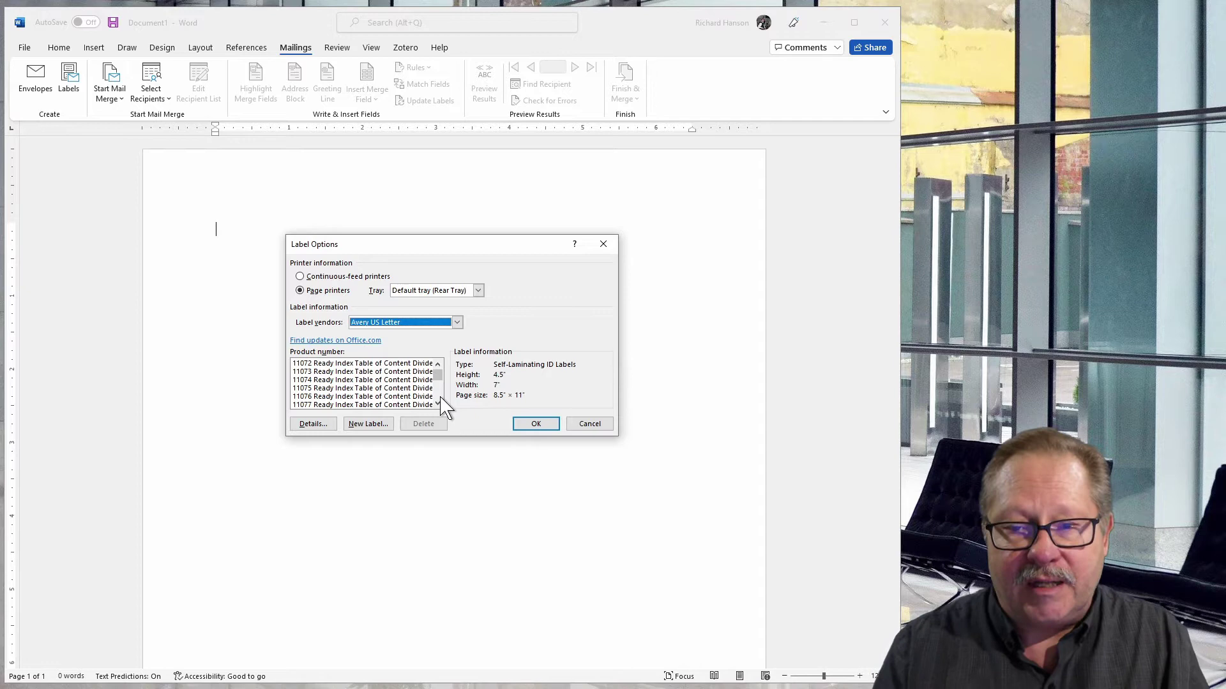
Step: Set the vendor back to Microsoft and pick the 30 Per Page address label (1" × 2.63")
left_click(457, 322)
scroll(461, 357, "down", 3)
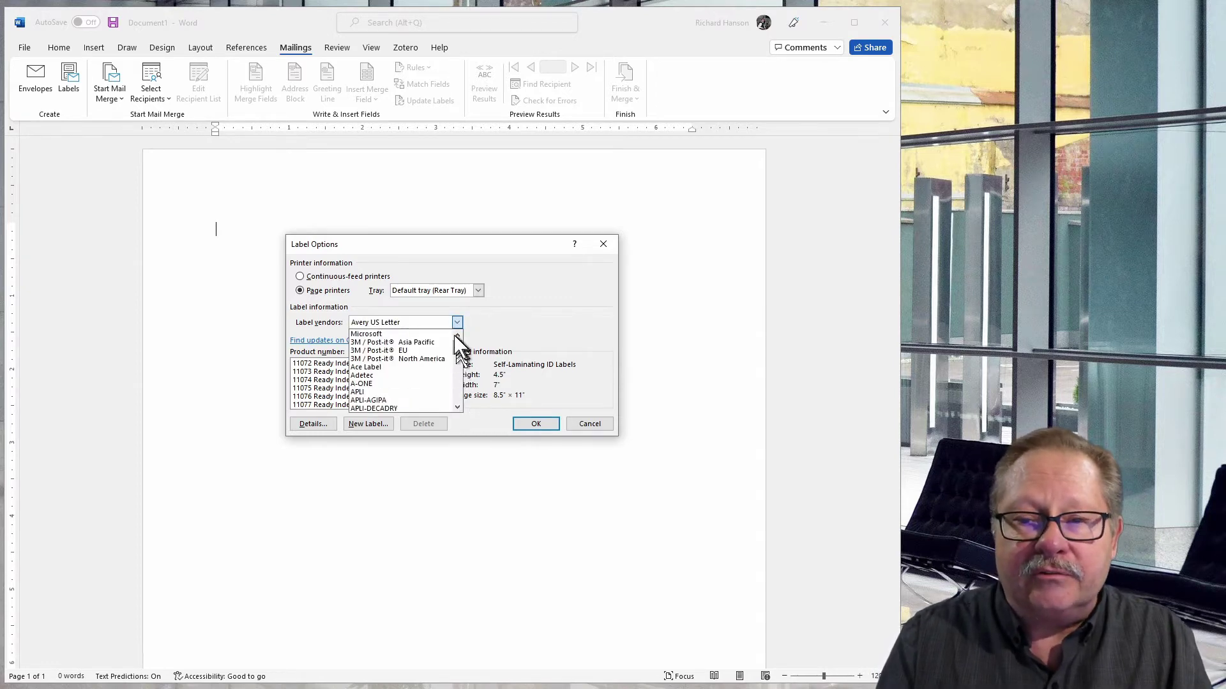
left_click(395, 345)
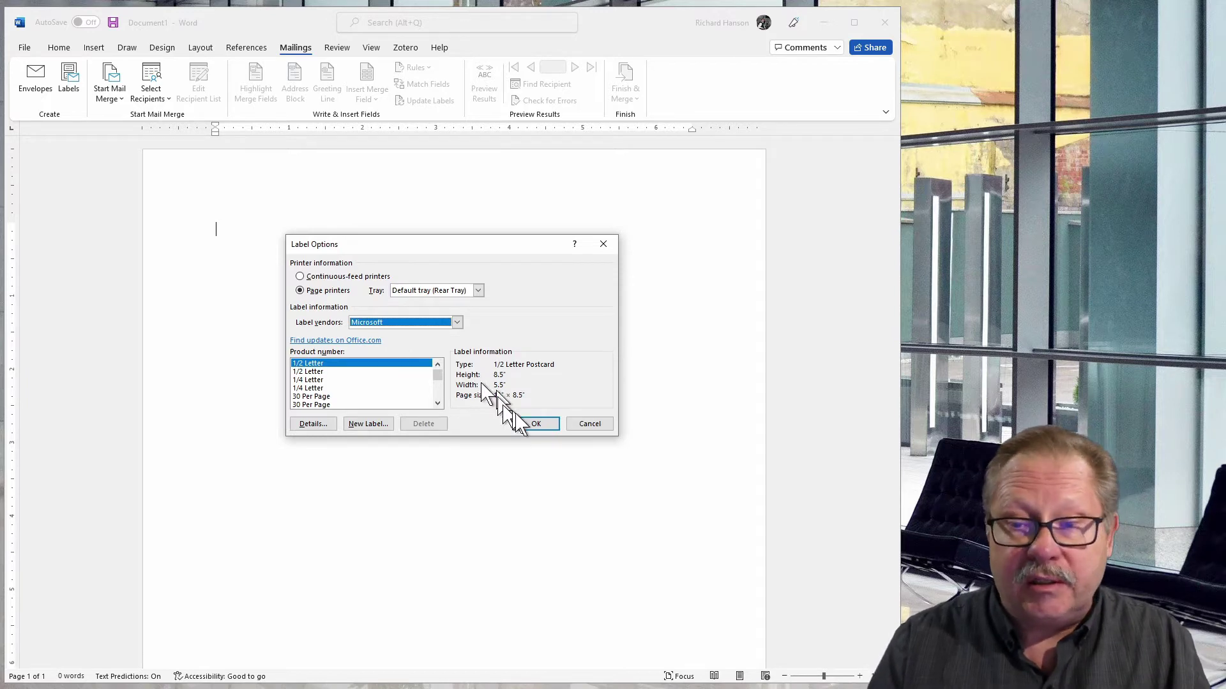
left_click(320, 405)
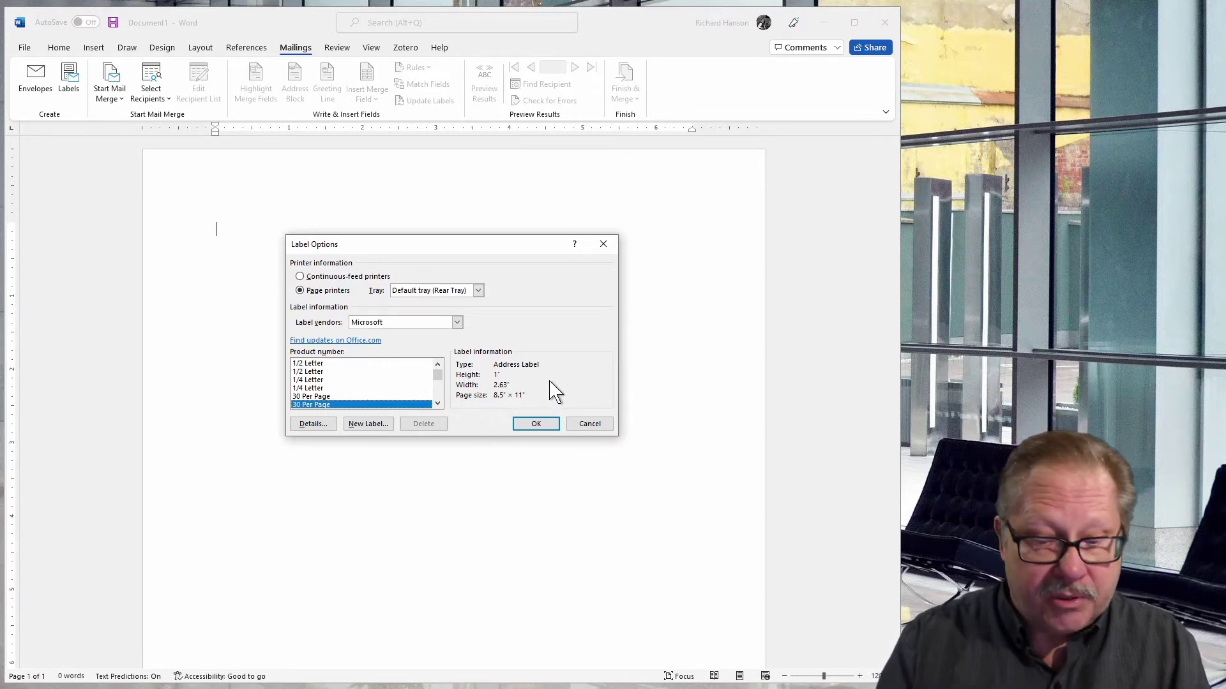
Step: Create the label table and use Barcode Text.xlsx from Video Scripts as the recipient list
left_click(534, 426)
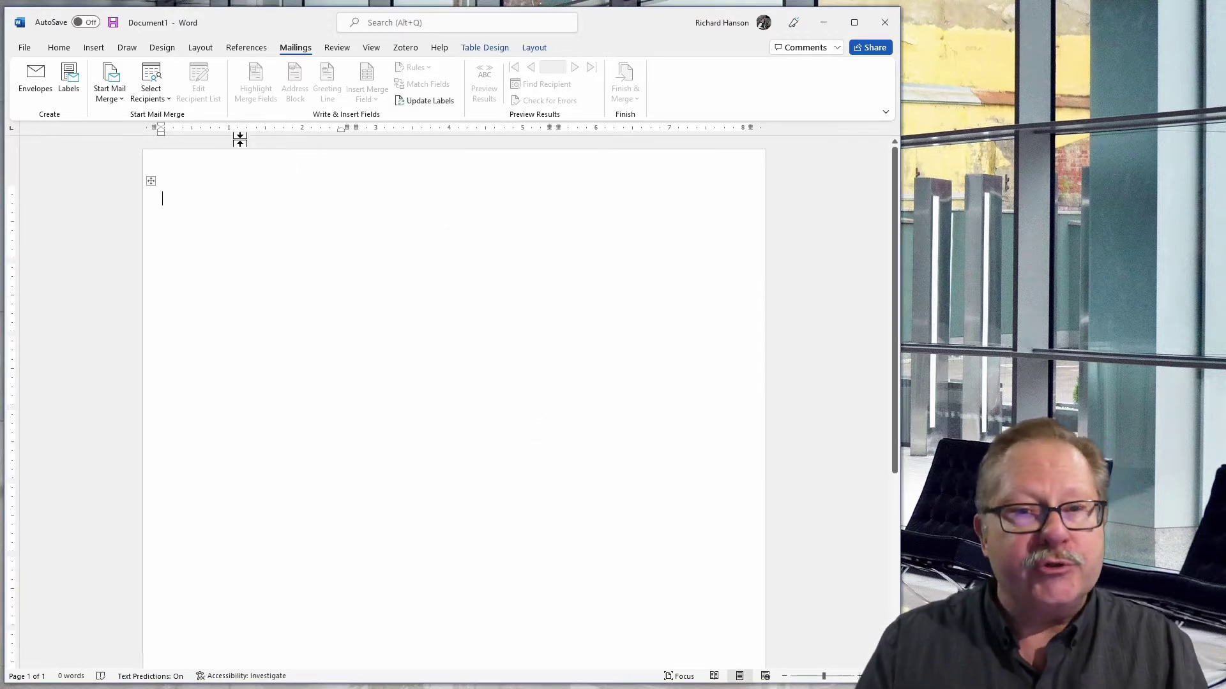
left_click(161, 101)
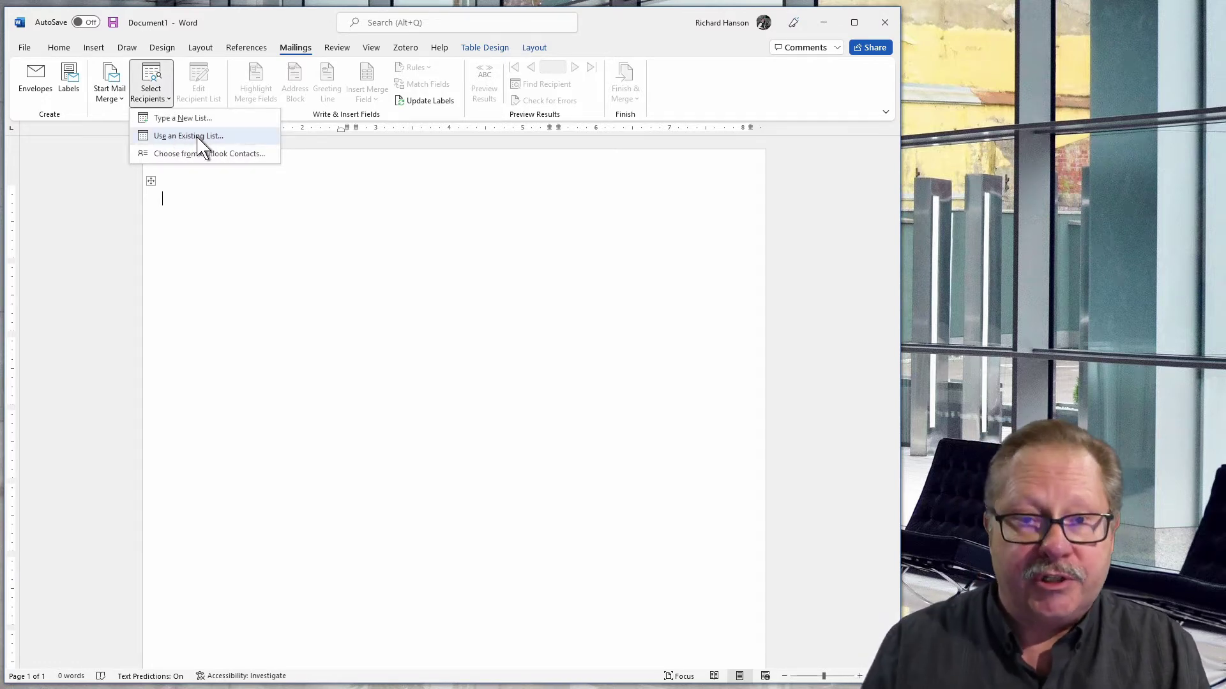
left_click(201, 140)
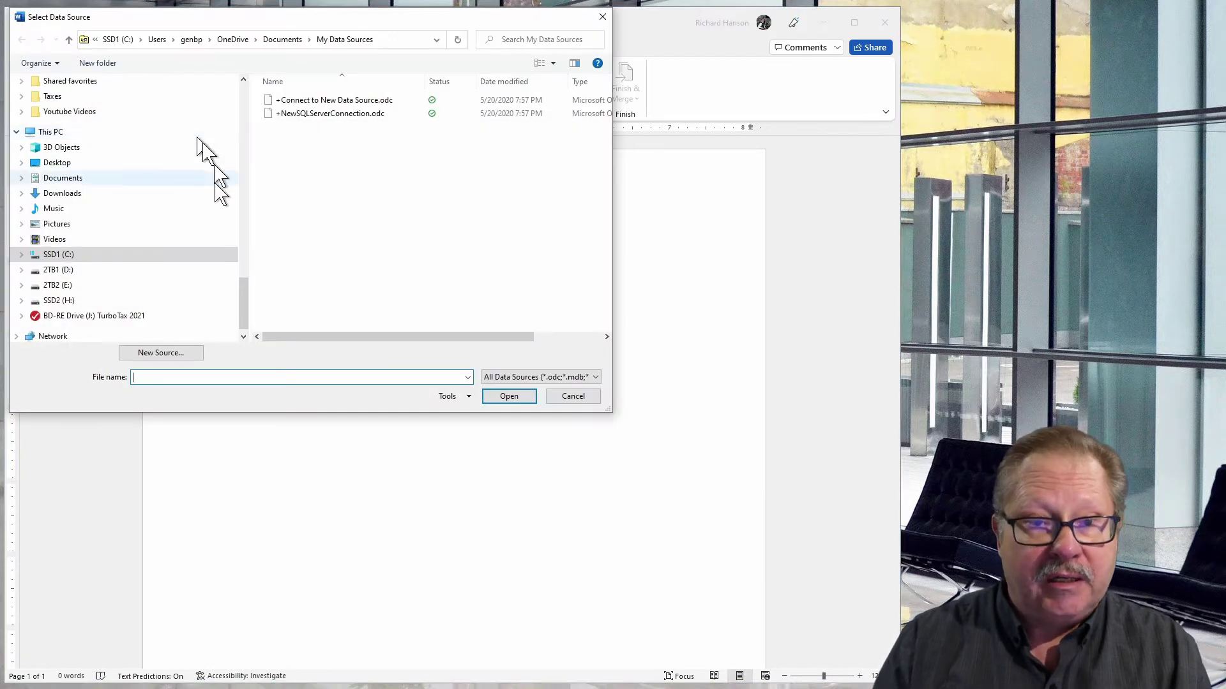
left_click(21, 112)
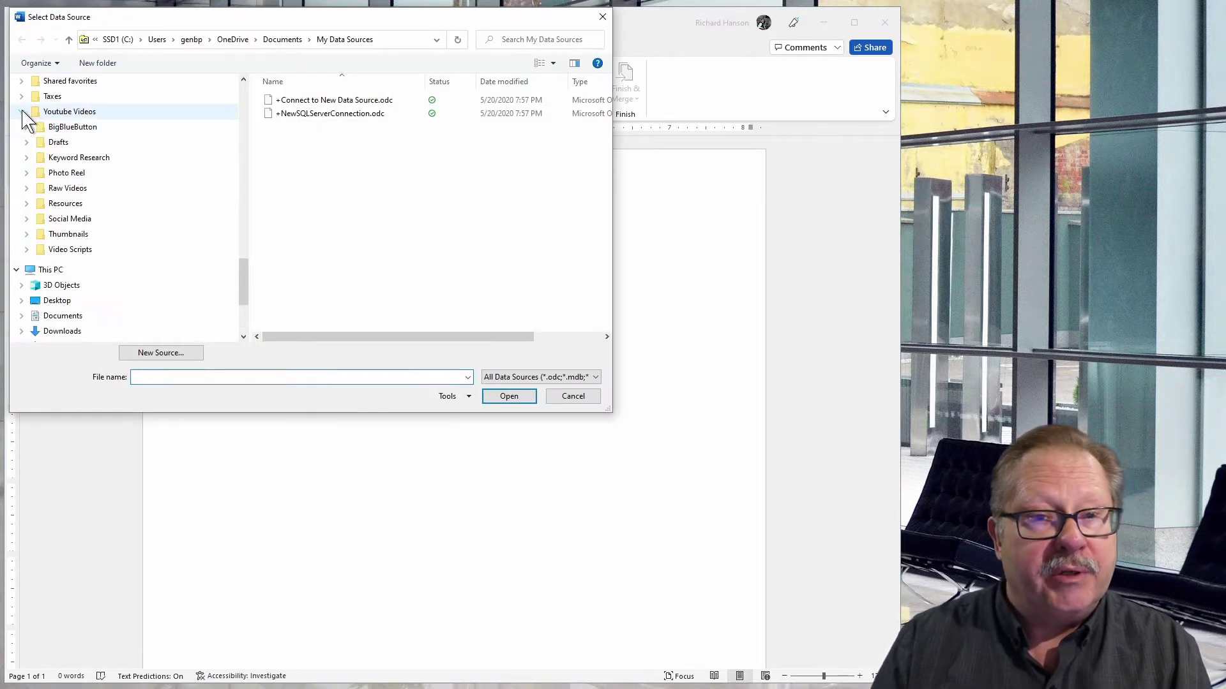
left_click(86, 249)
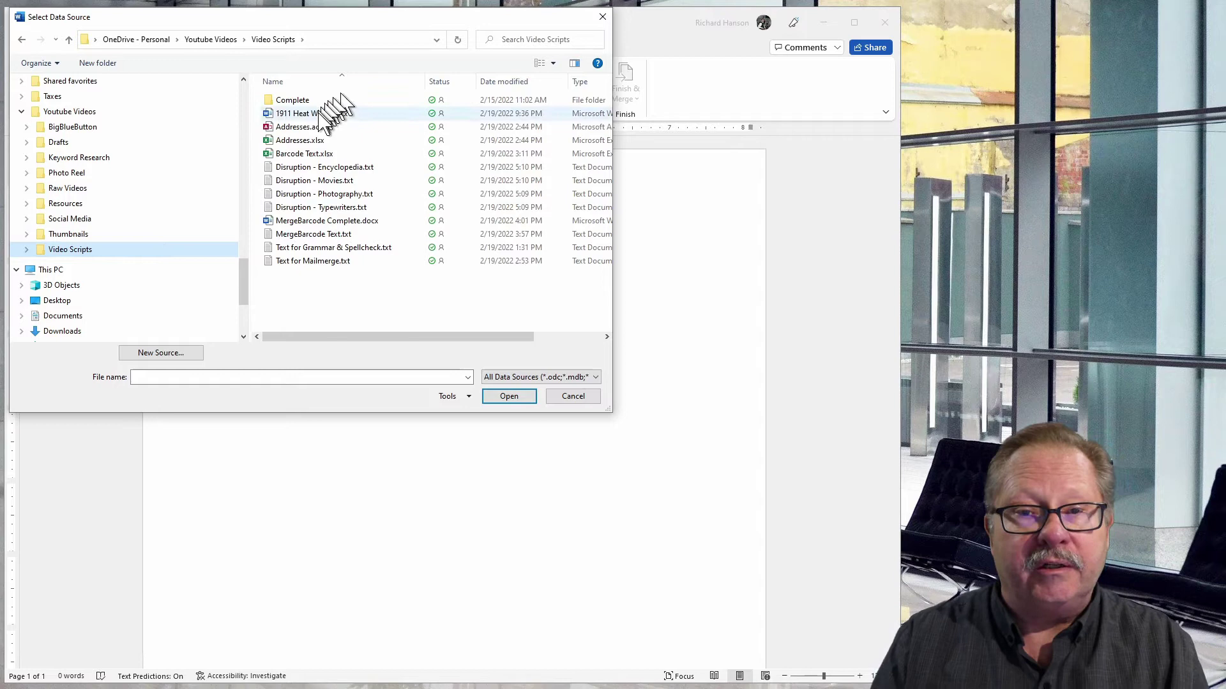
left_click(310, 156)
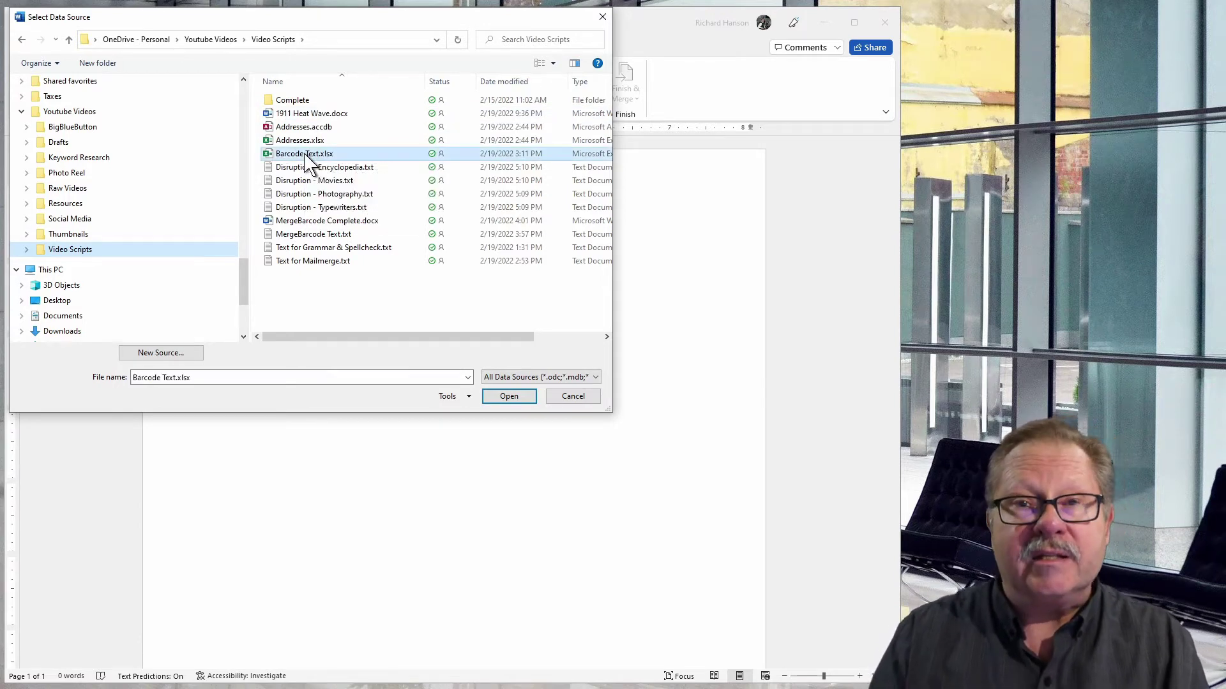
left_click(510, 397)
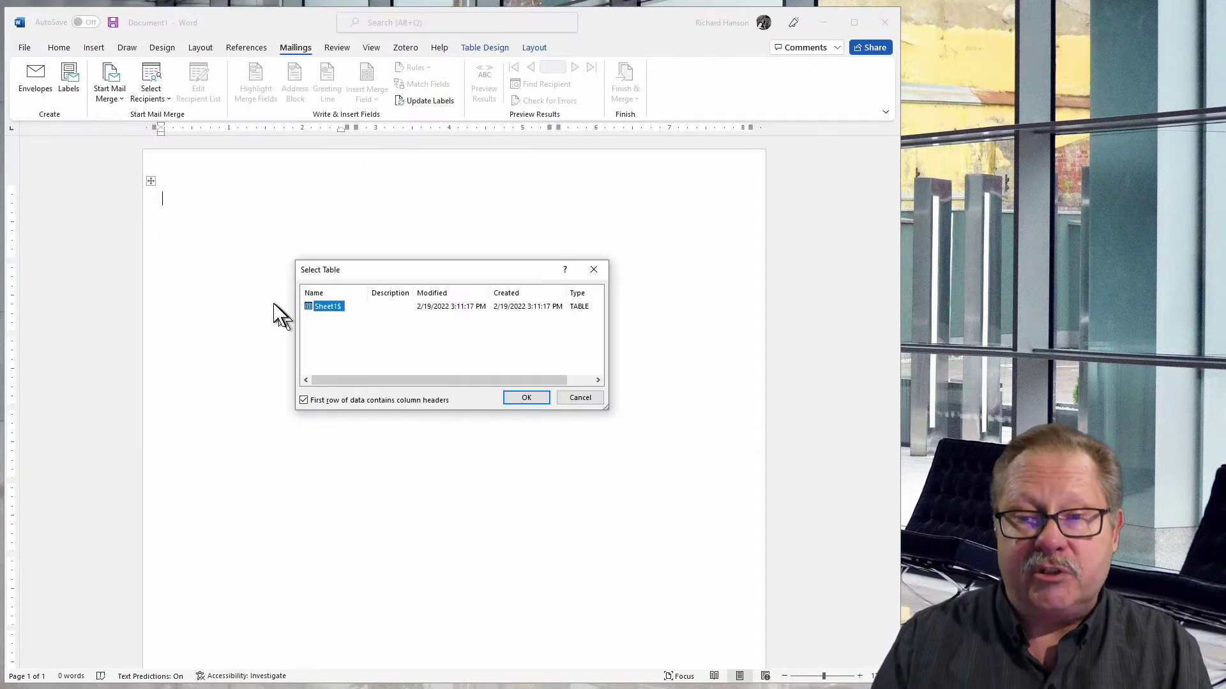
Step: Accept the Sheet1$ table so «Next Record» fields fill the label cells
left_click(526, 398)
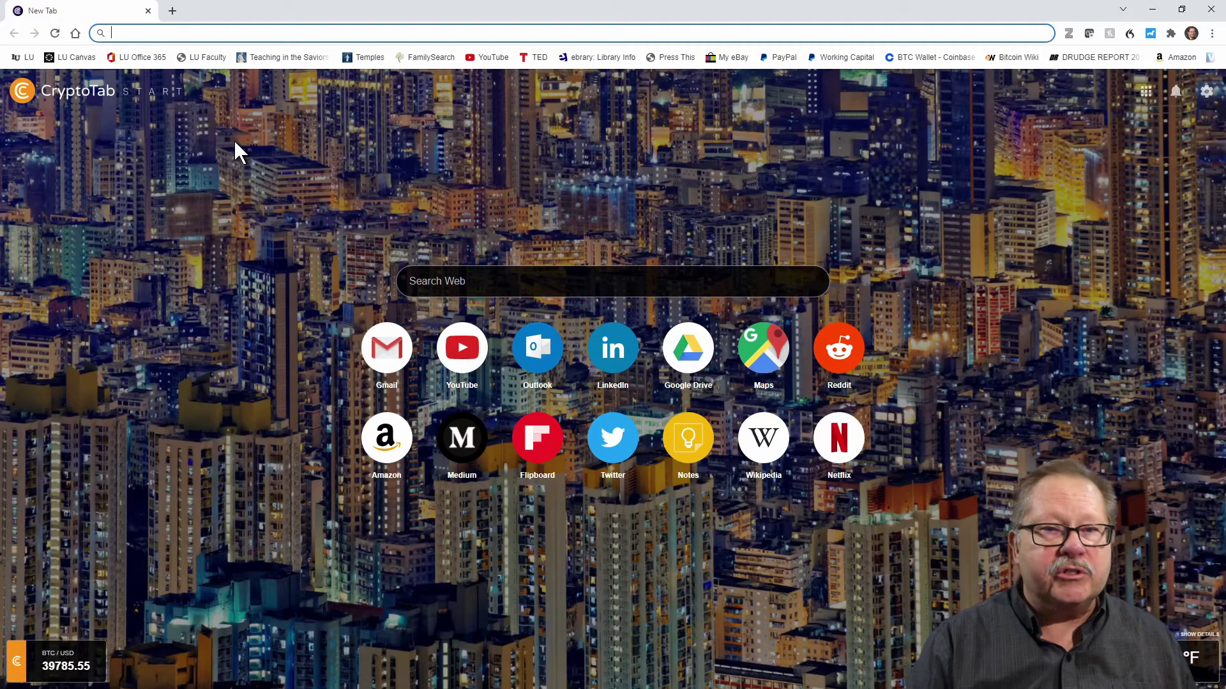
Step: Search the web for 'Merge Barcode' and scroll through the results
type("Merge Barcode")
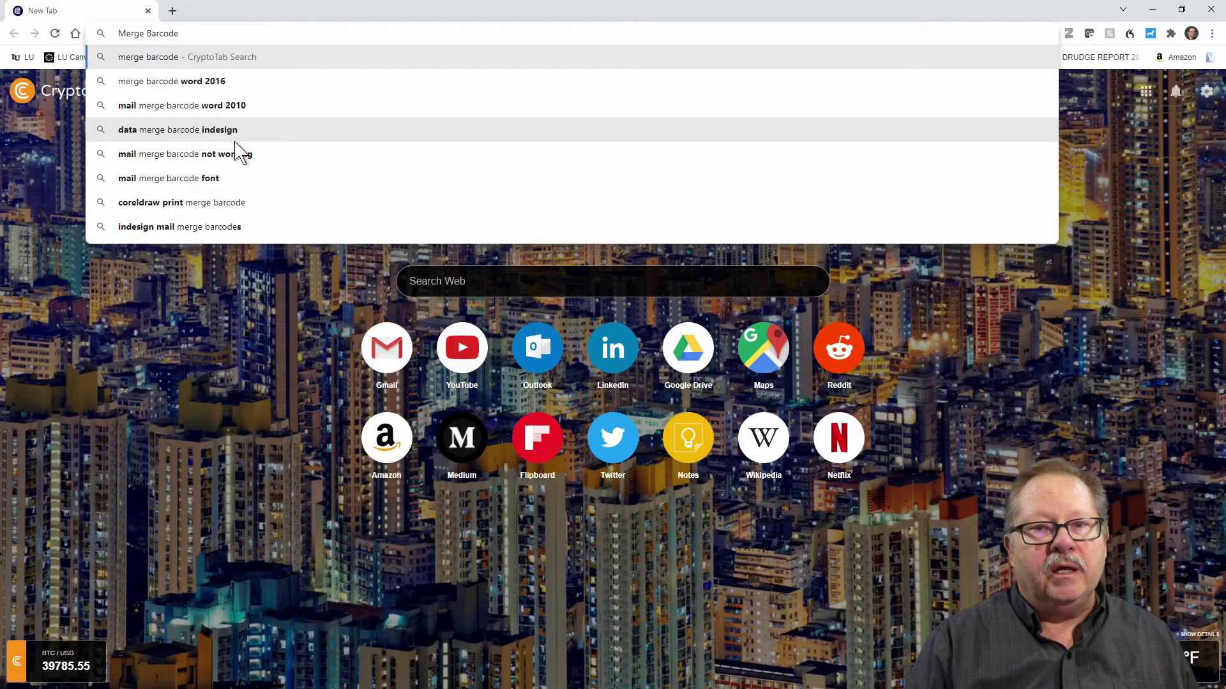
key("Return")
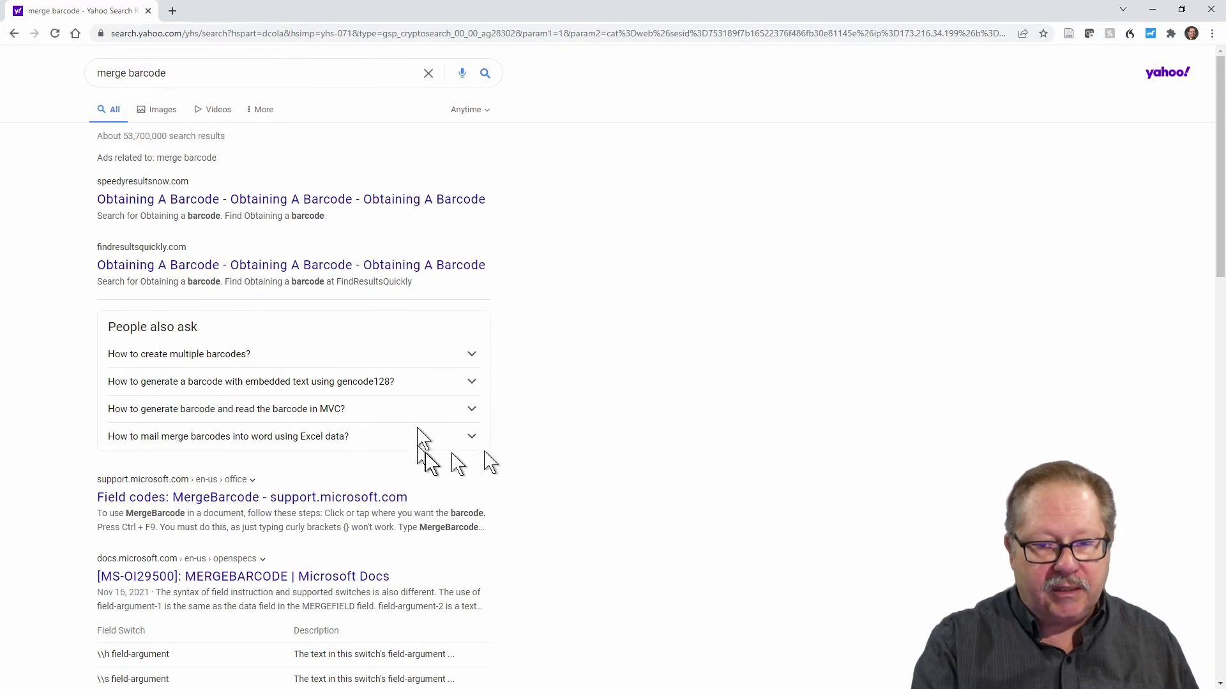
scroll(523, 460, "down", 2)
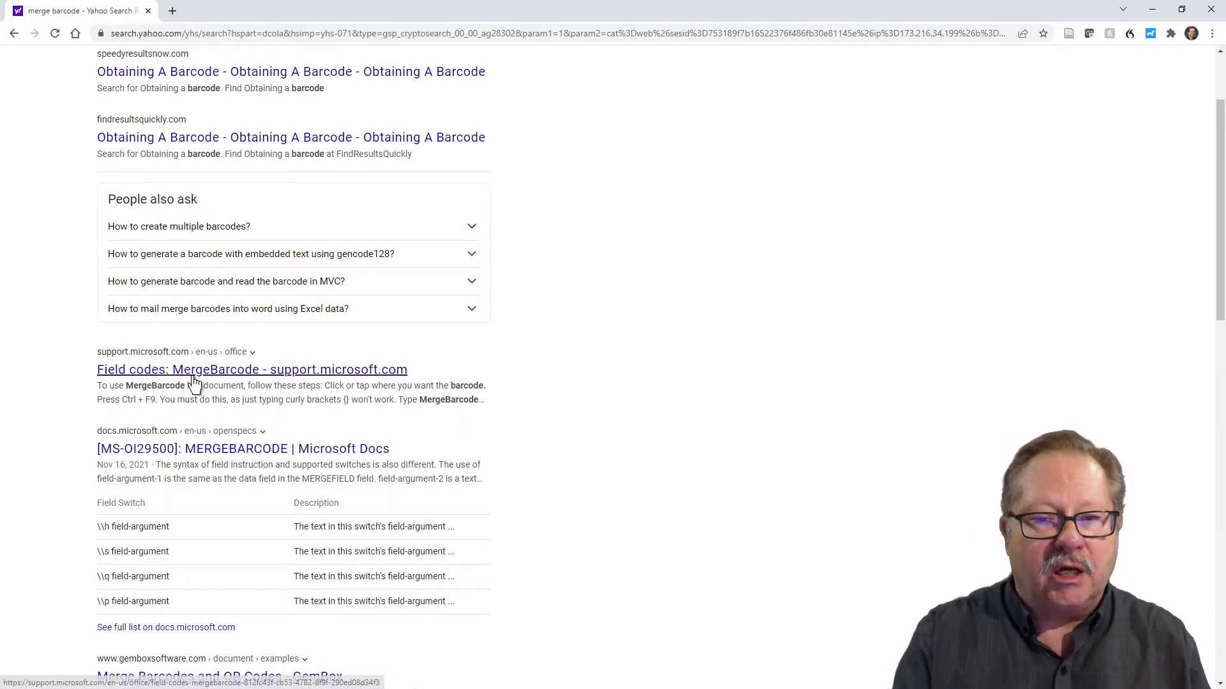
Step: Read the Field codes: MergeBarcode article, highlighting its syntax and CODE39 example, then return to Word
left_click(208, 379)
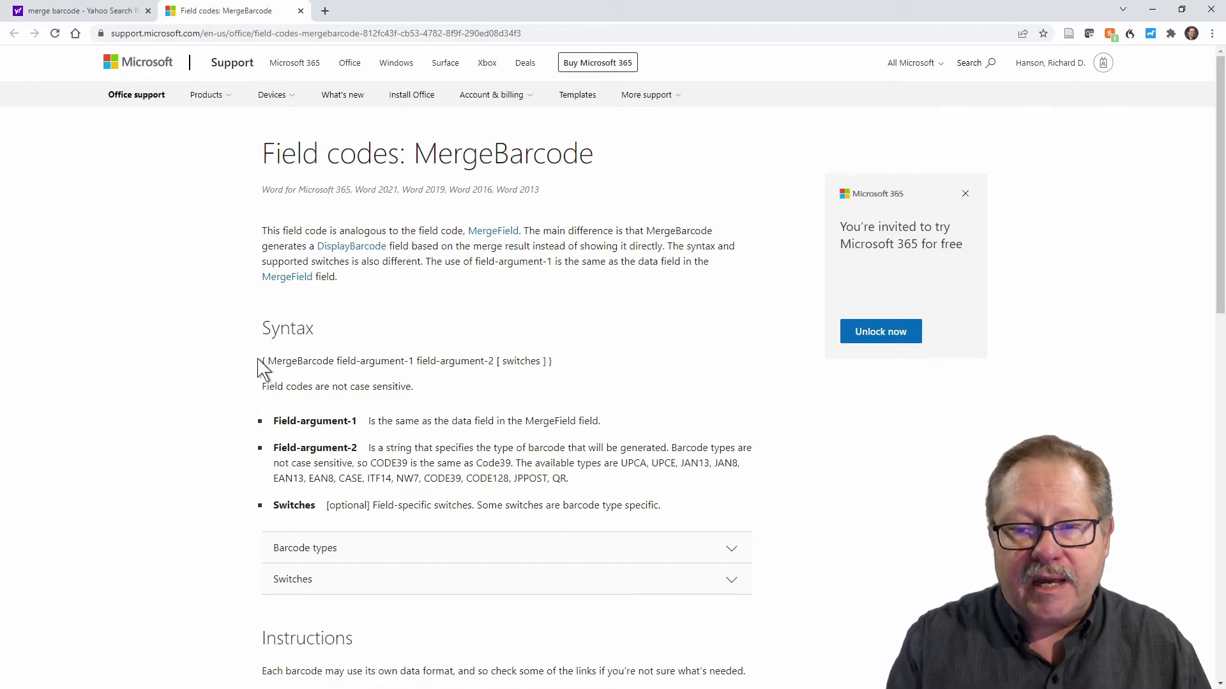
left_click_drag(261, 361, 554, 364)
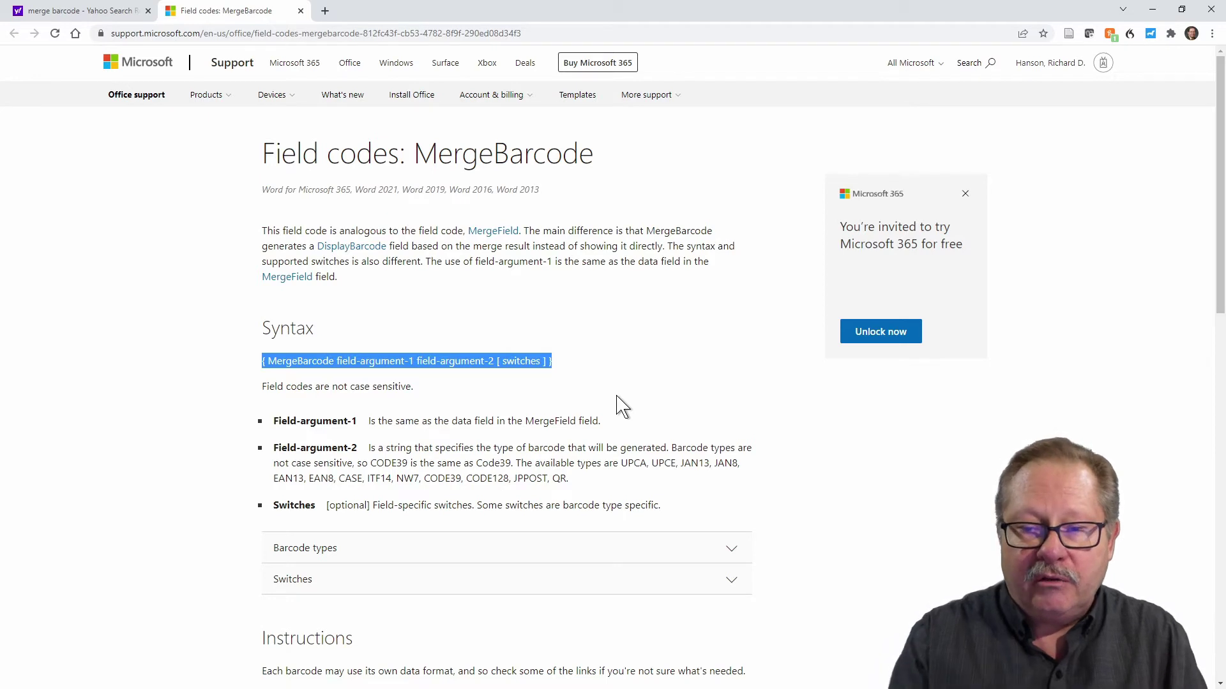
left_click_drag(408, 464, 371, 464)
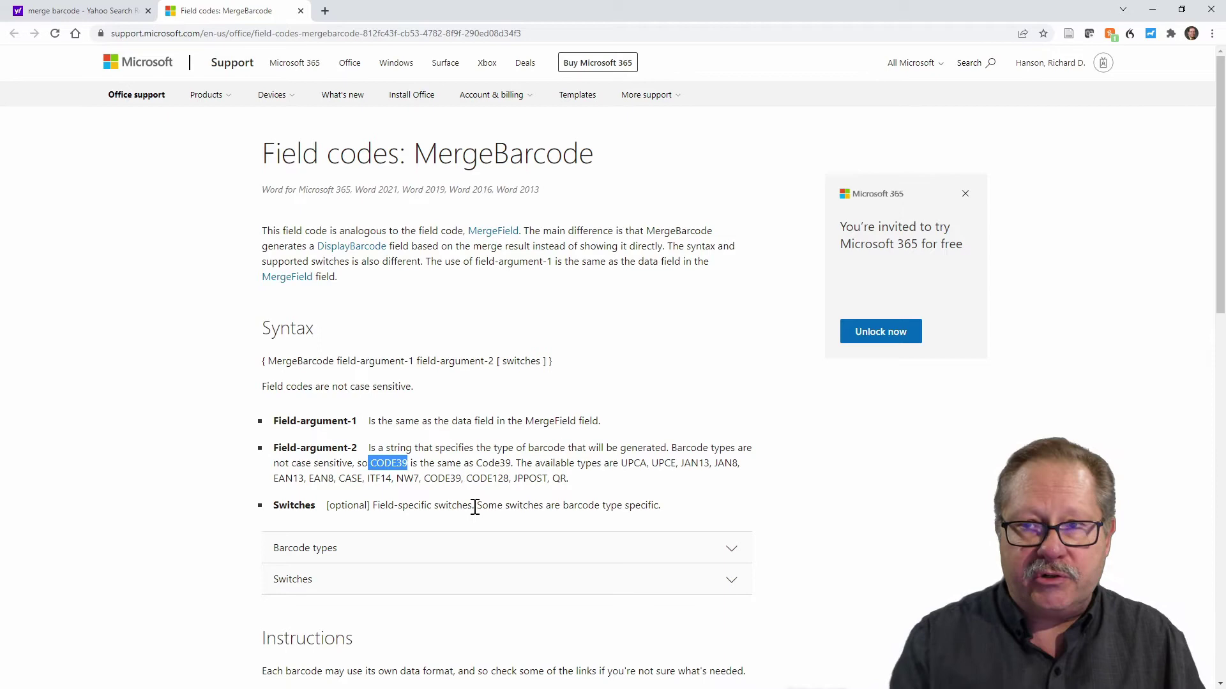
left_click_drag(775, 20, 329, 133)
left_click(412, 127)
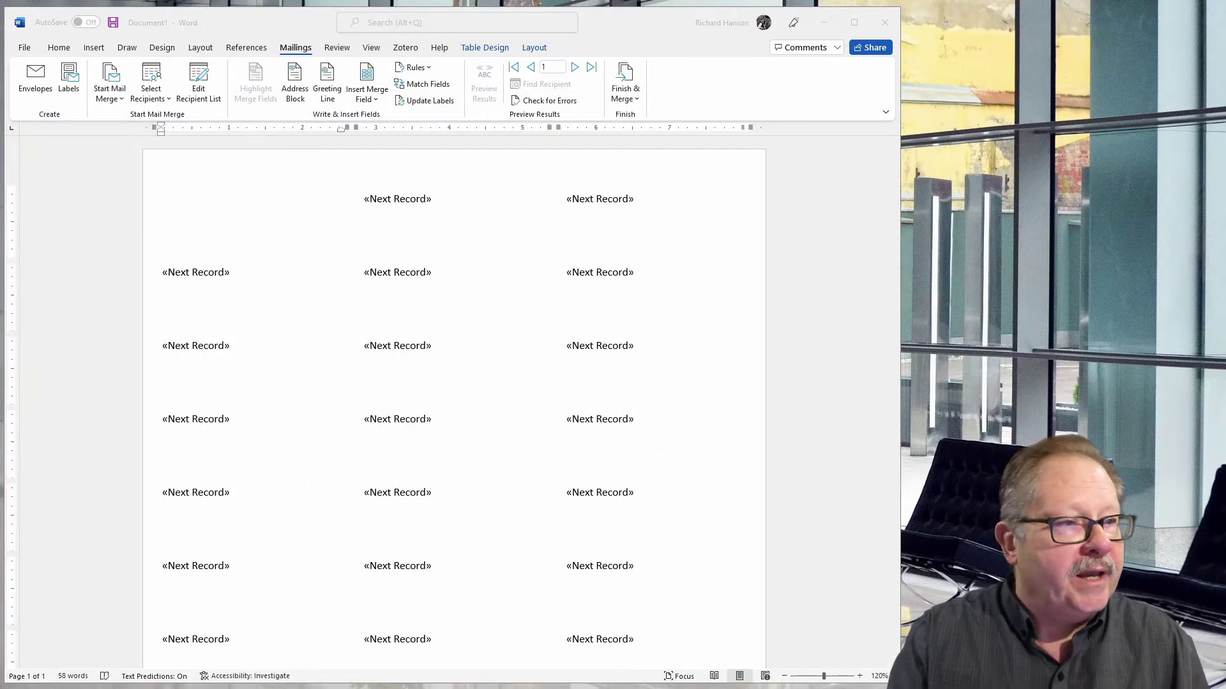
Step: Review the MergeBarcode syntax lines in MergeBarcode Text.txt, then move Notepad to the left edge
key("alt+Tab")
left_click_drag(309, 90, 501, 77)
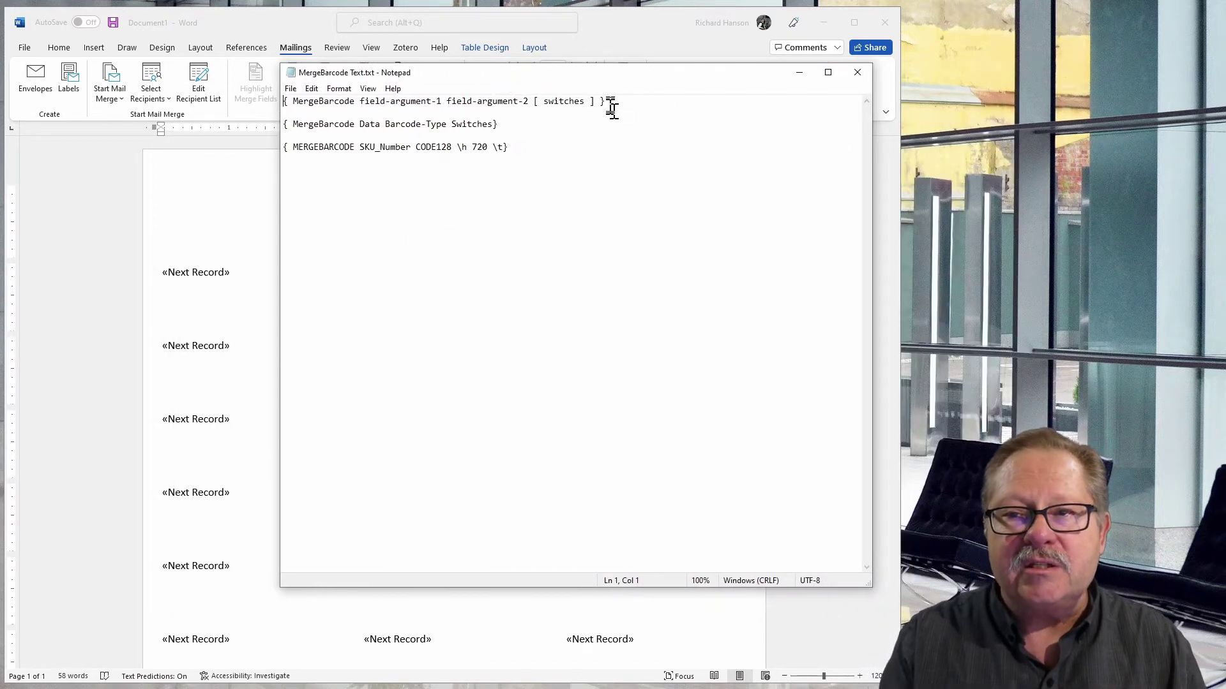
left_click_drag(605, 101, 284, 101)
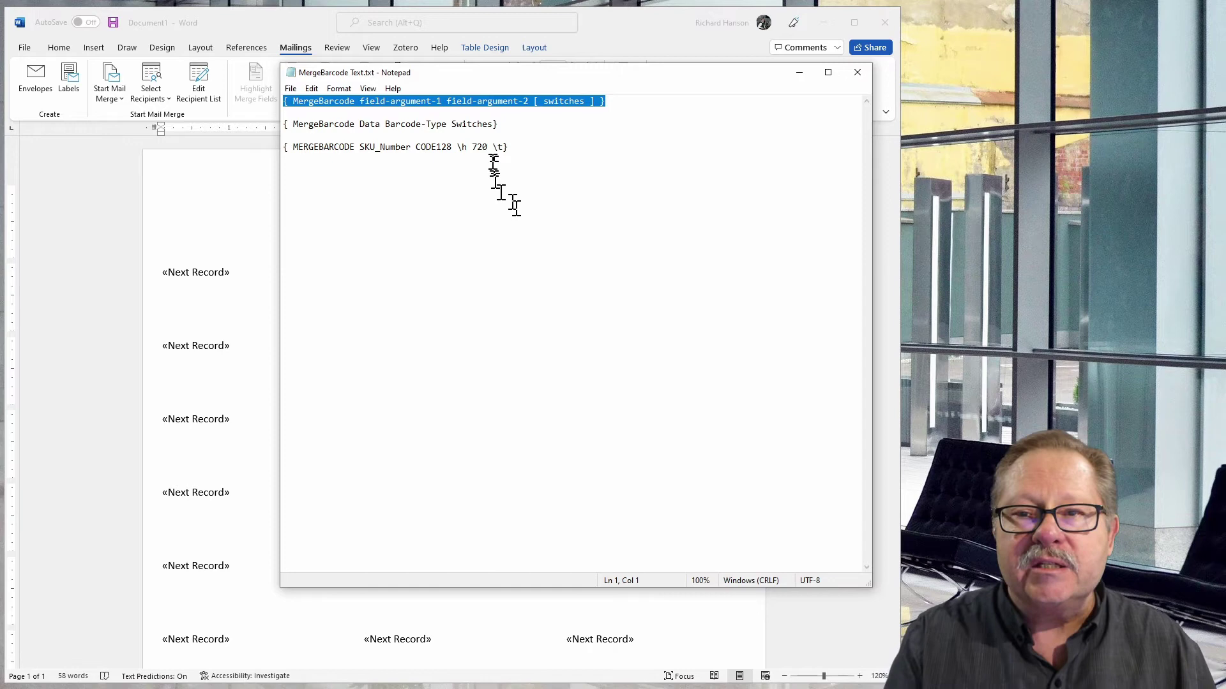
left_click_drag(498, 124, 284, 124)
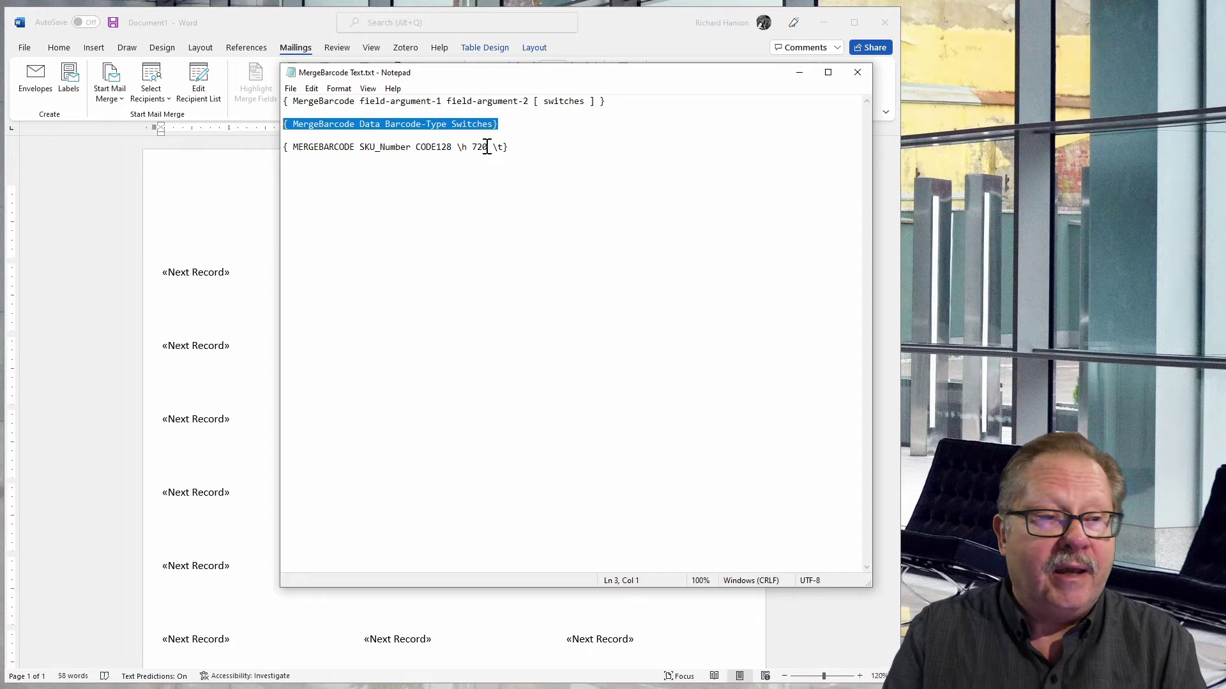
left_click_drag(452, 78, 0, 102)
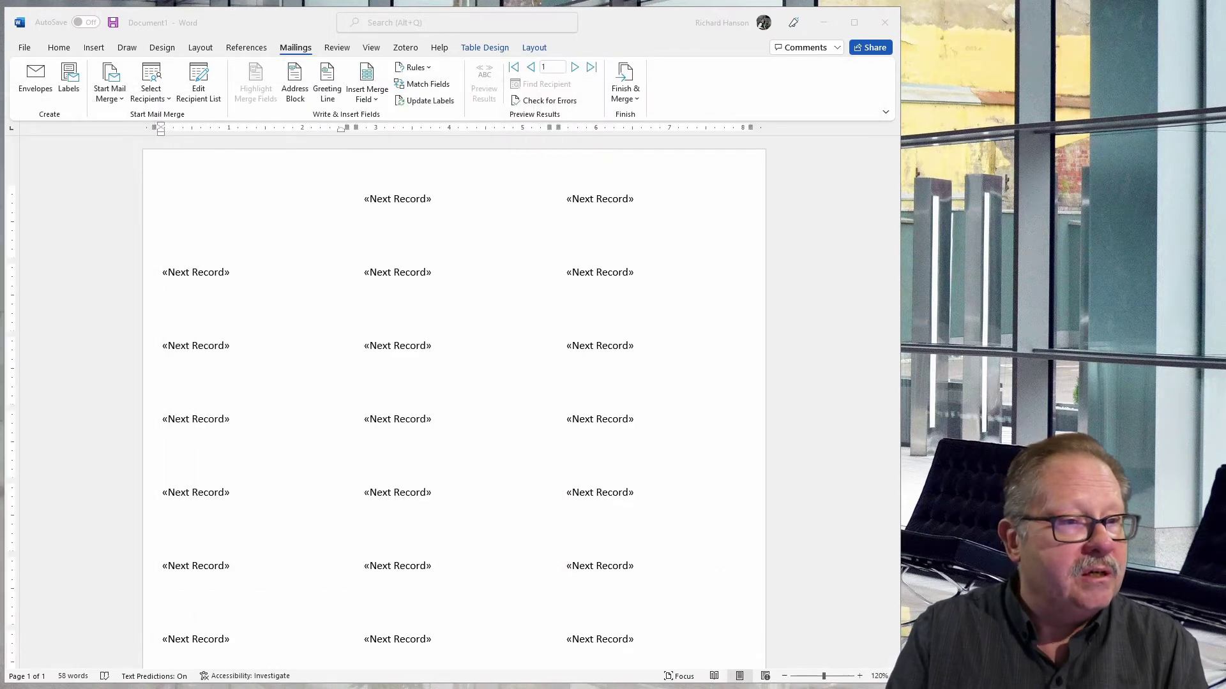
Step: Expand the MergeBarcode Switches to confirm \h uses TWIPS, then move Chrome aside
left_click_drag(0, 44, 492, 43)
scroll(583, 383, "down", 5)
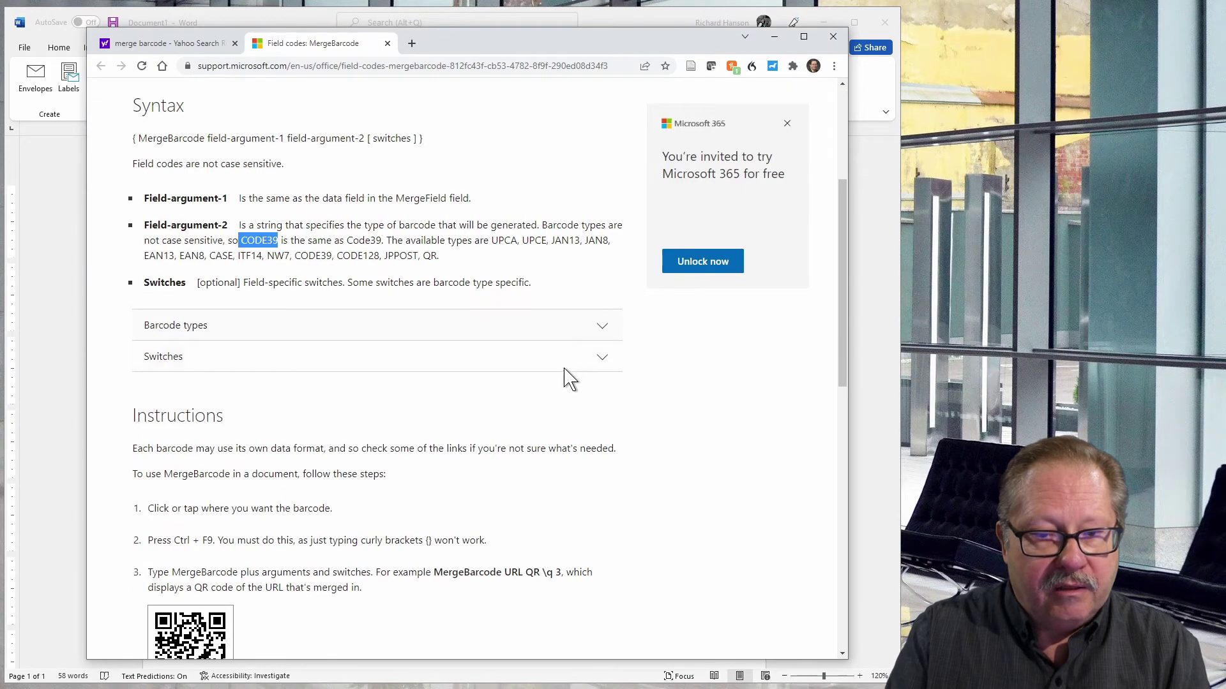
scroll(569, 378, "down", 3)
left_click(351, 167)
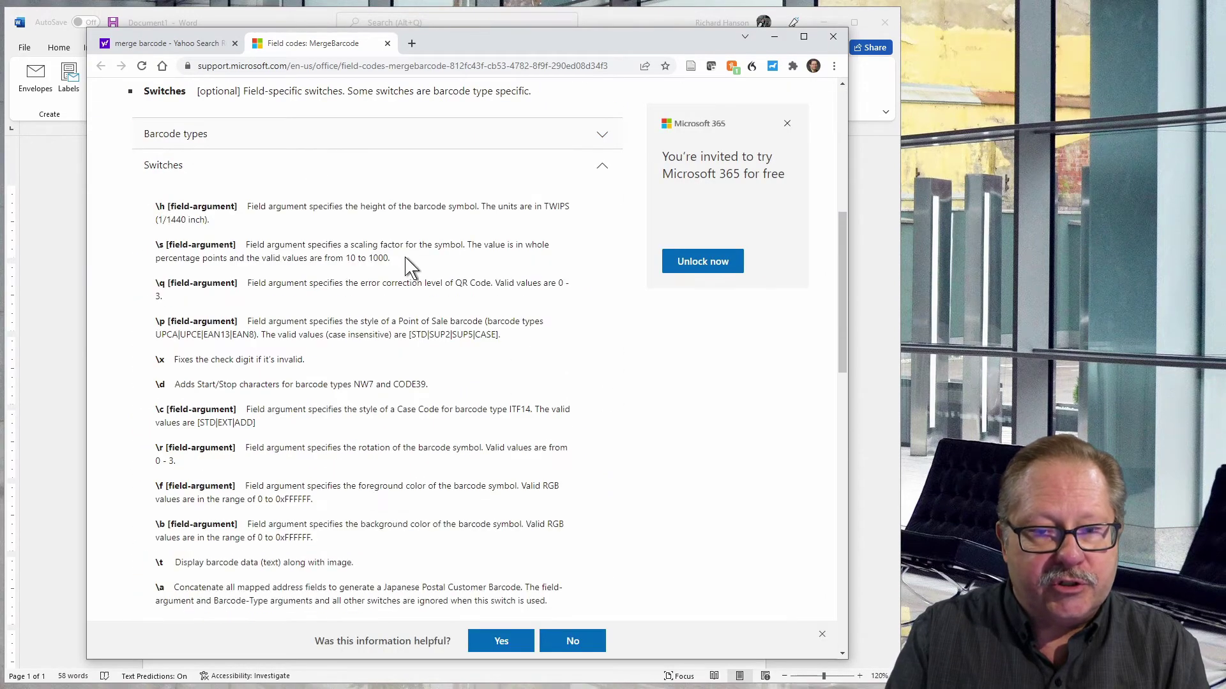
scroll(397, 266, "down", 4)
scroll(307, 239, "up", 4)
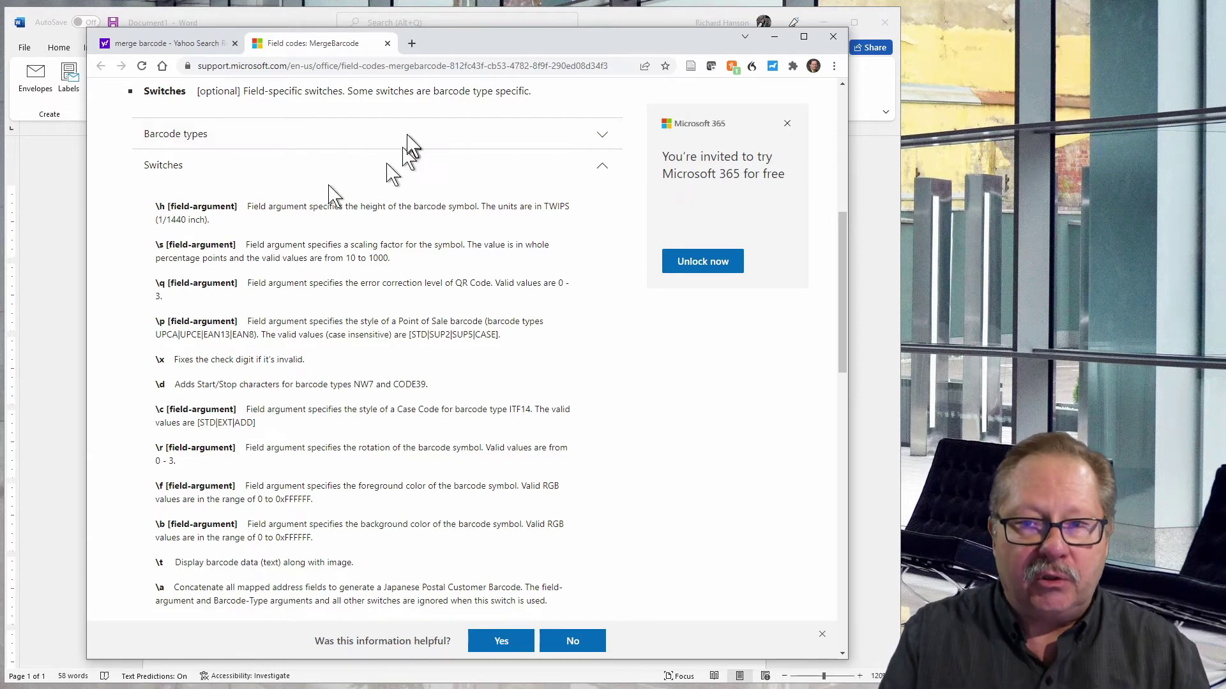
left_click_drag(626, 42, 0, 124)
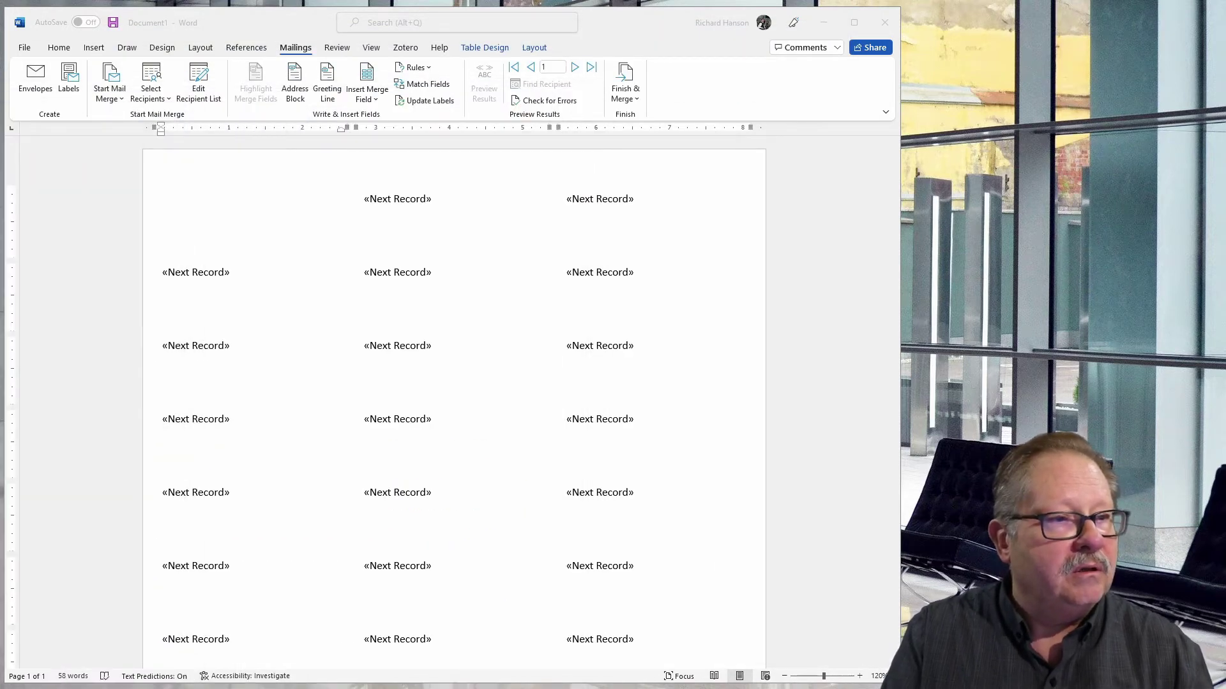
key("alt+Tab")
left_click_drag(452, 96, 499, 83)
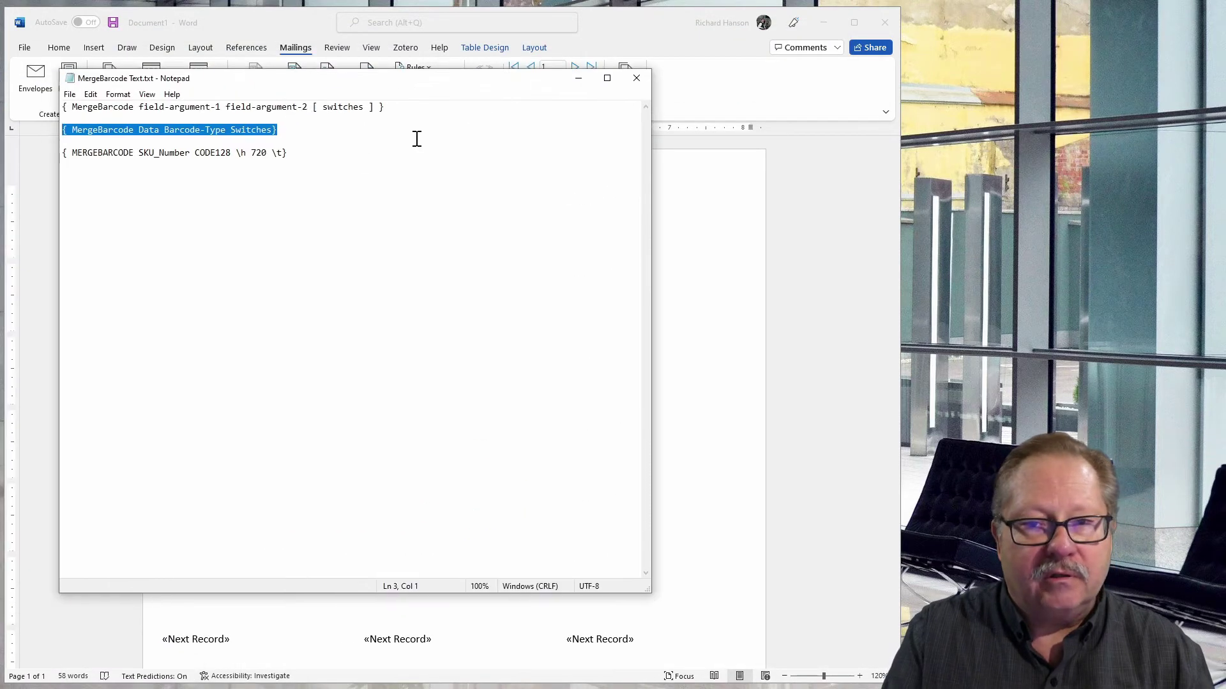
double_click(258, 152)
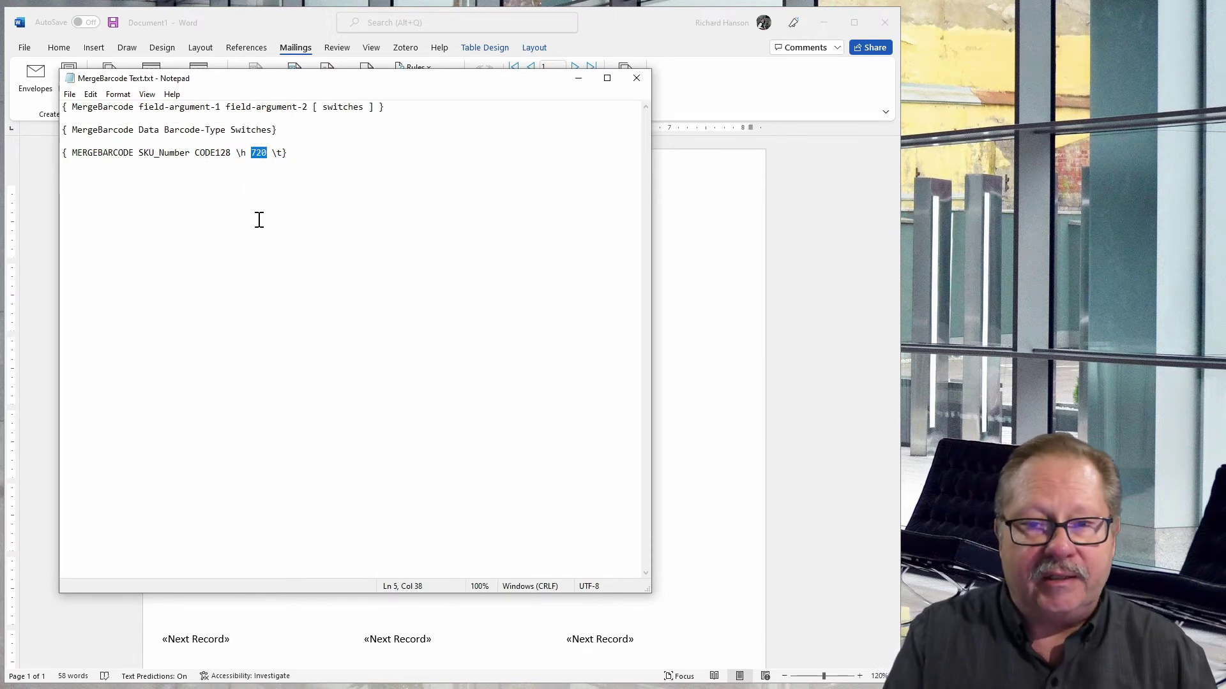
left_click(283, 153)
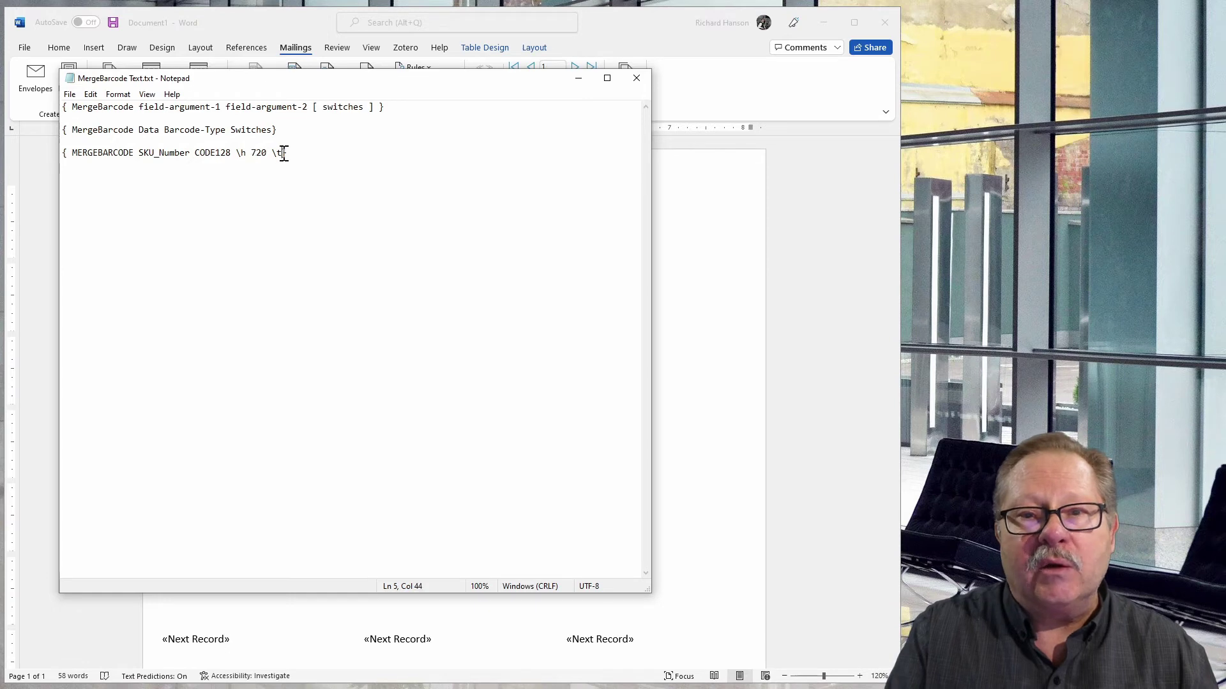
left_click_drag(283, 153, 272, 153)
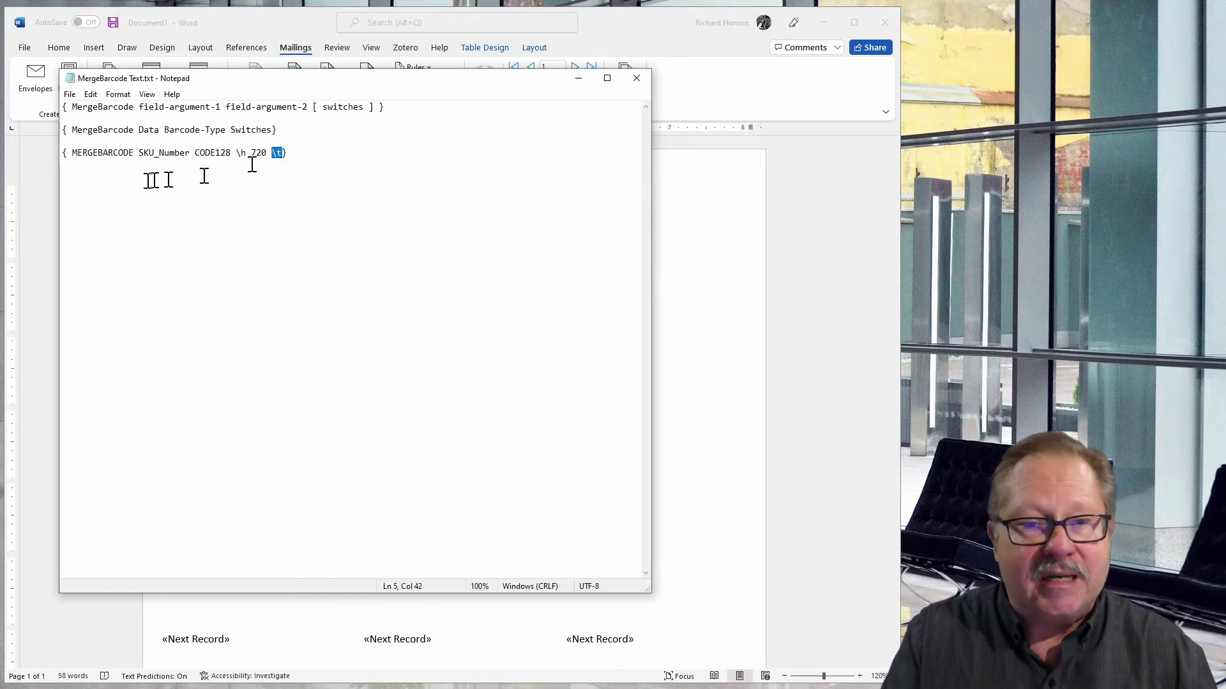
left_click_drag(190, 153, 136, 153)
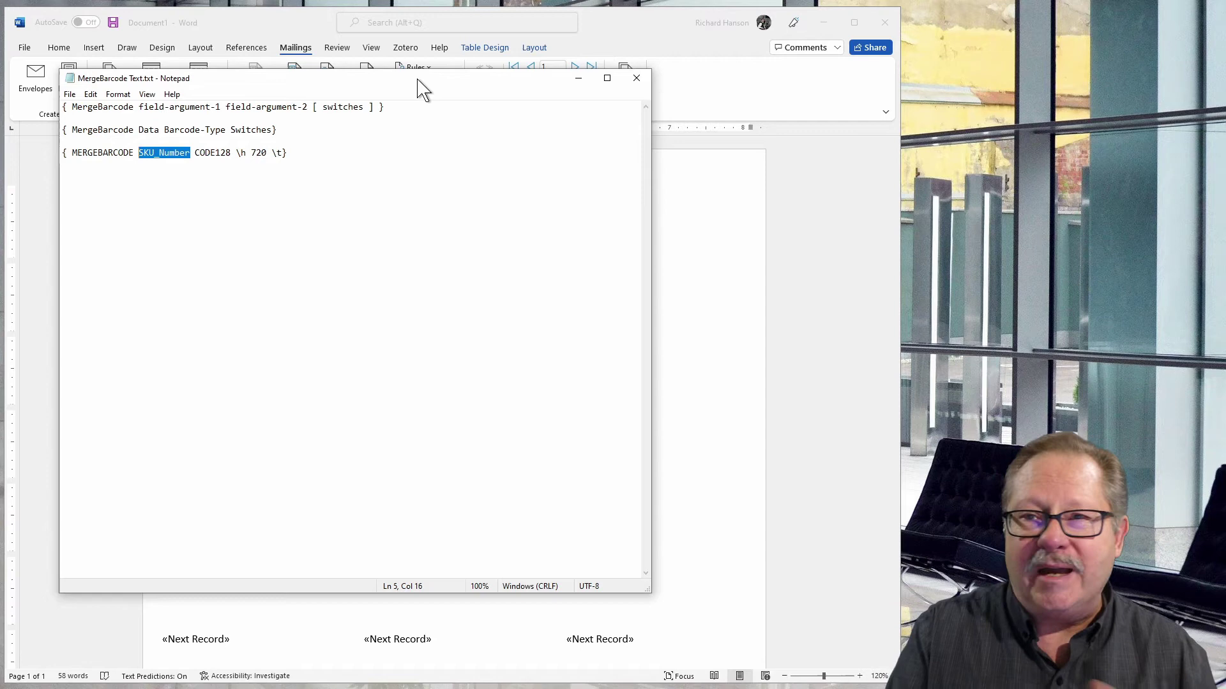
left_click_drag(422, 90, 41, 136)
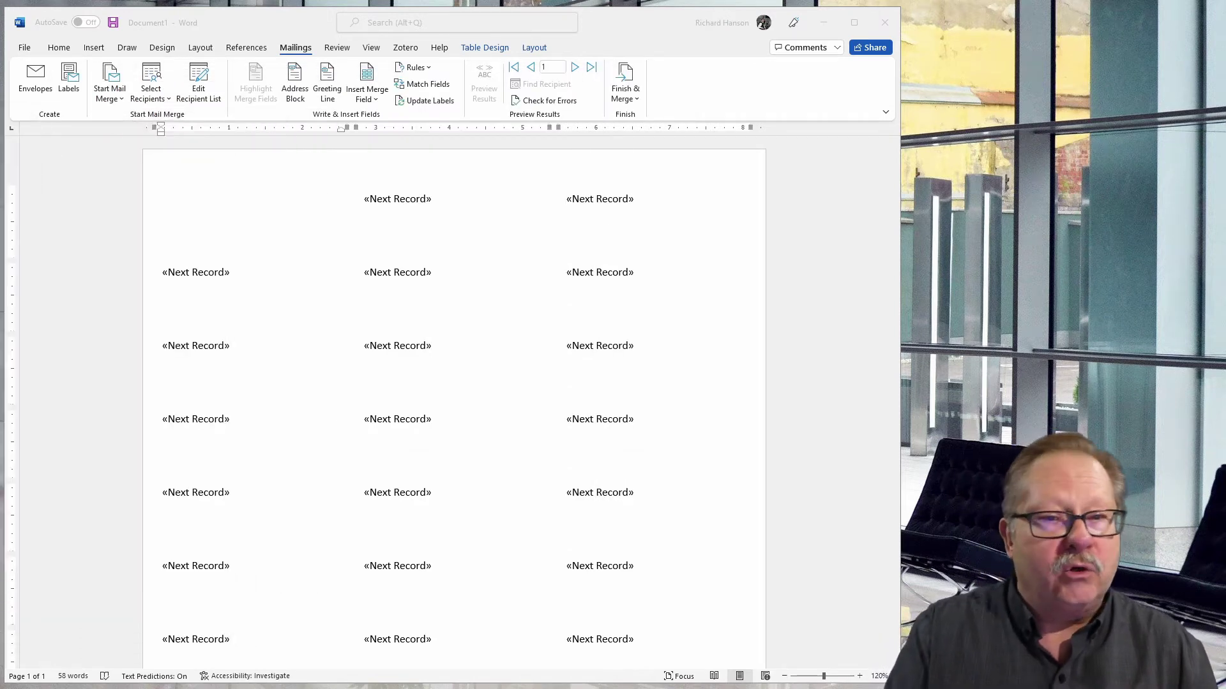
Step: Insert the «SKU_Number» merge field into the first label cell
left_click(214, 217)
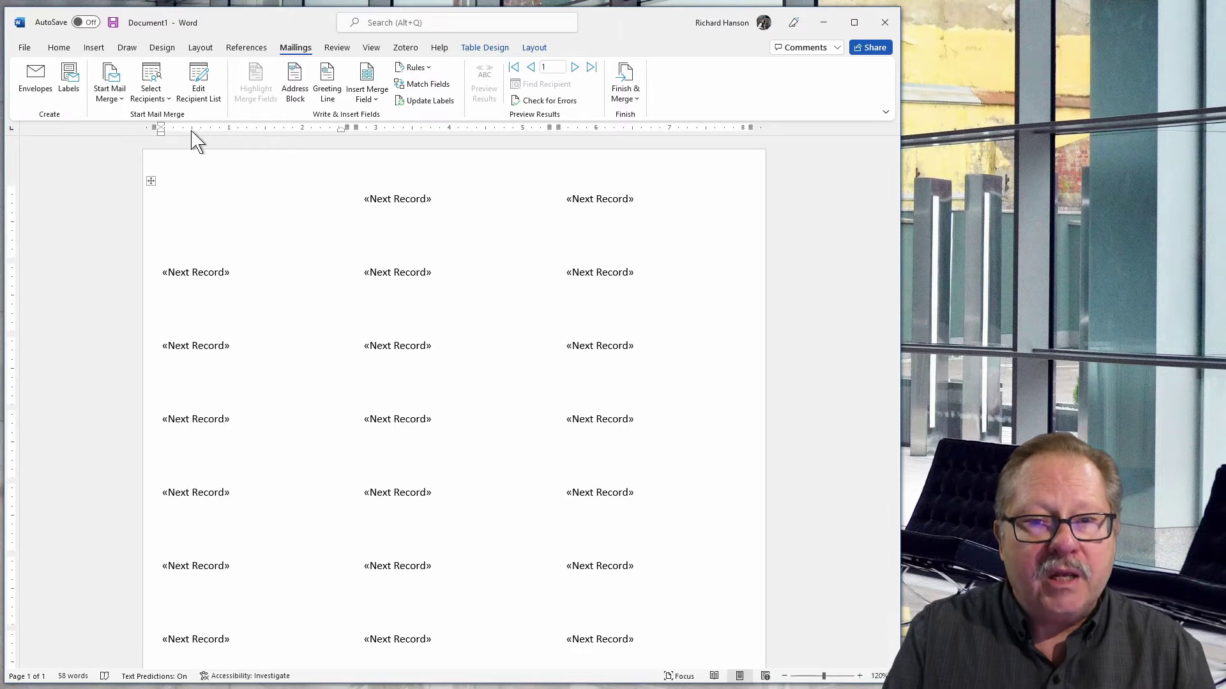
left_click(374, 100)
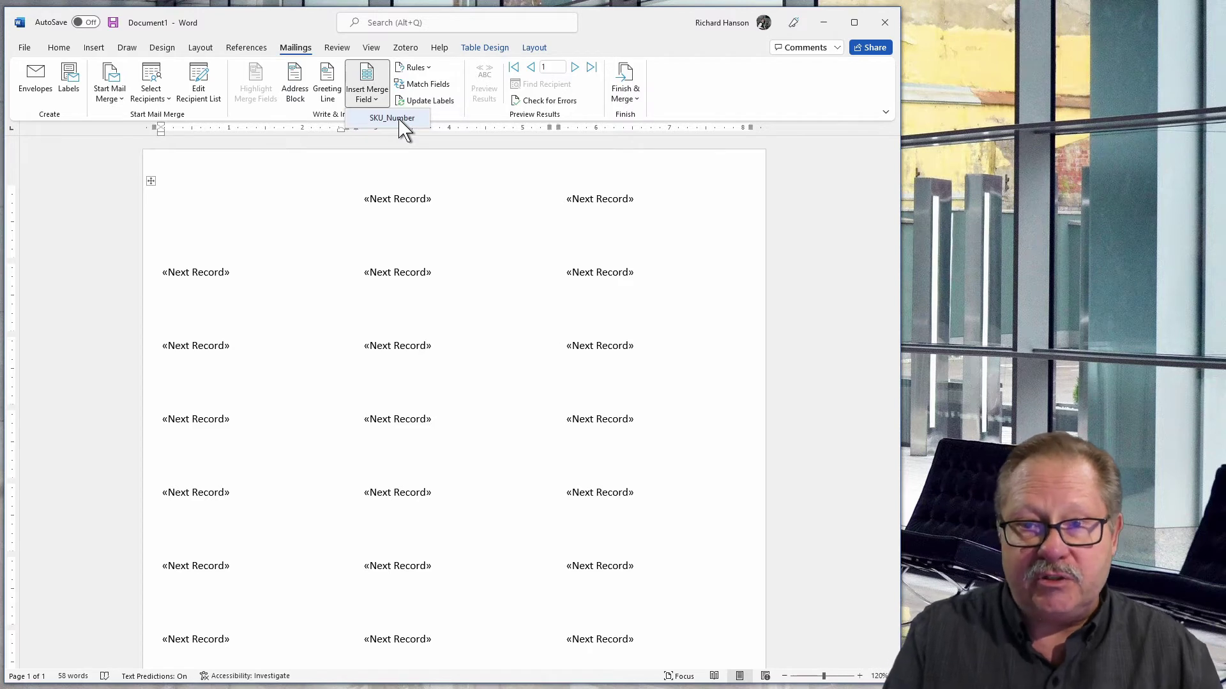
left_click(392, 118)
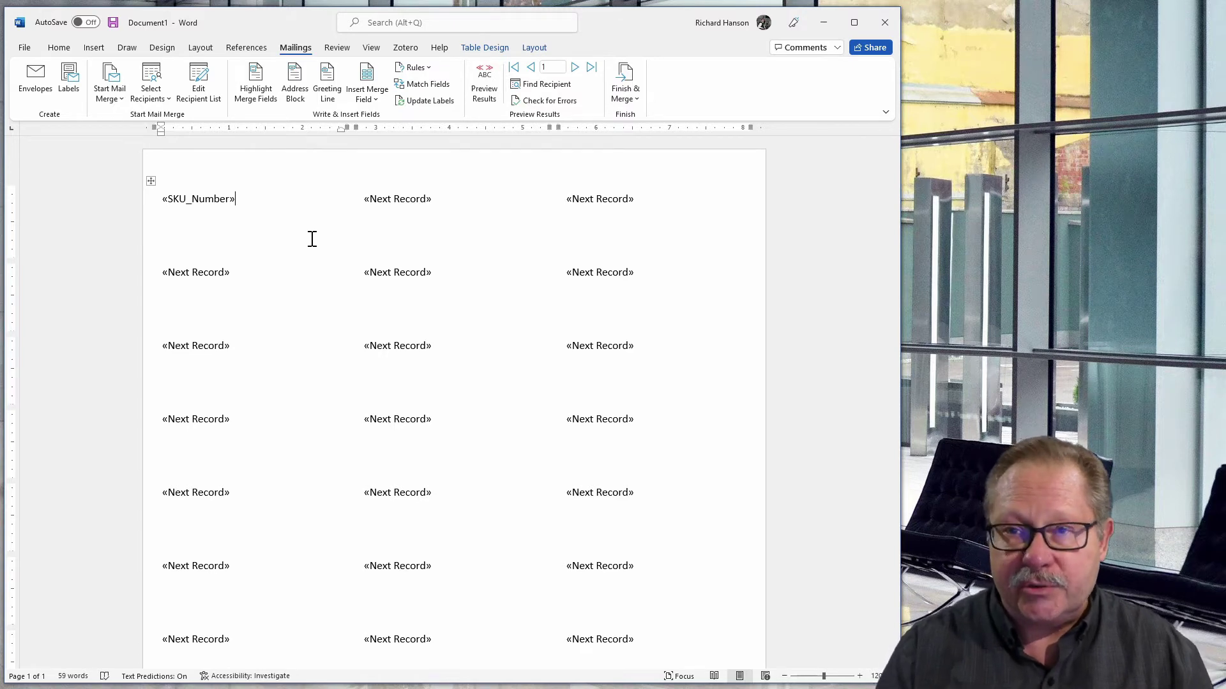
Step: Change the first label's field code from MERGEFIELD to { MERGEBARCODE SKU_Number } and return to the help page
right_click(197, 199)
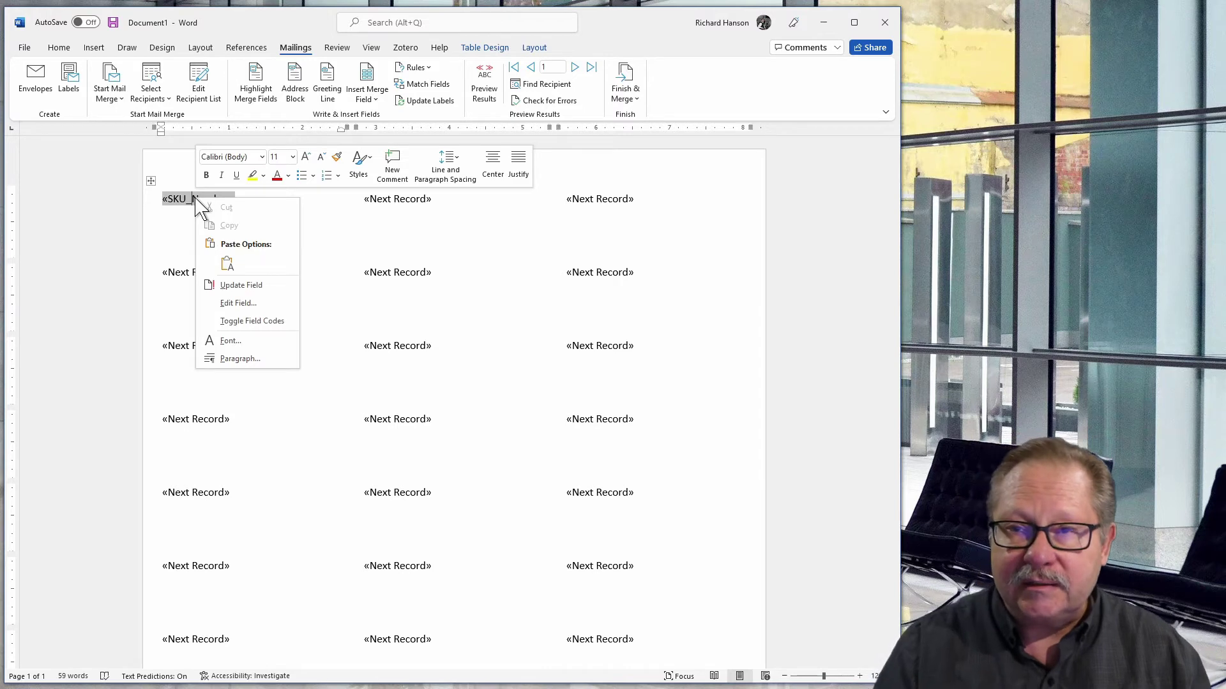
left_click(262, 321)
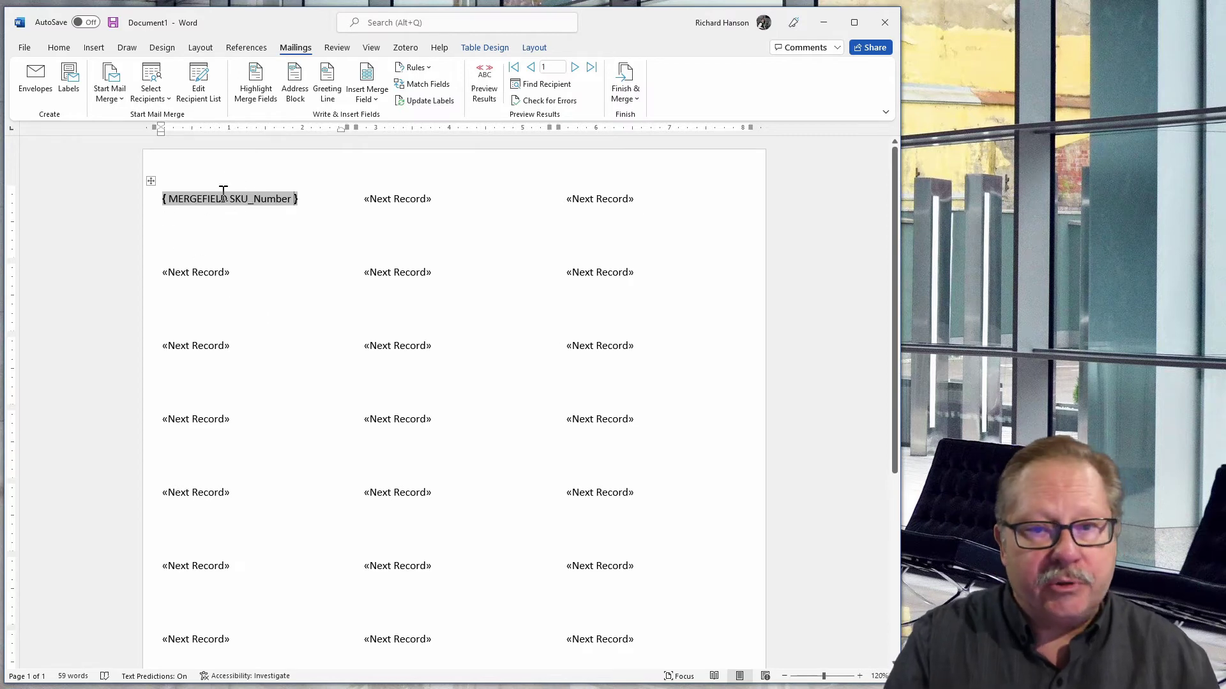
left_click_drag(227, 200, 203, 201)
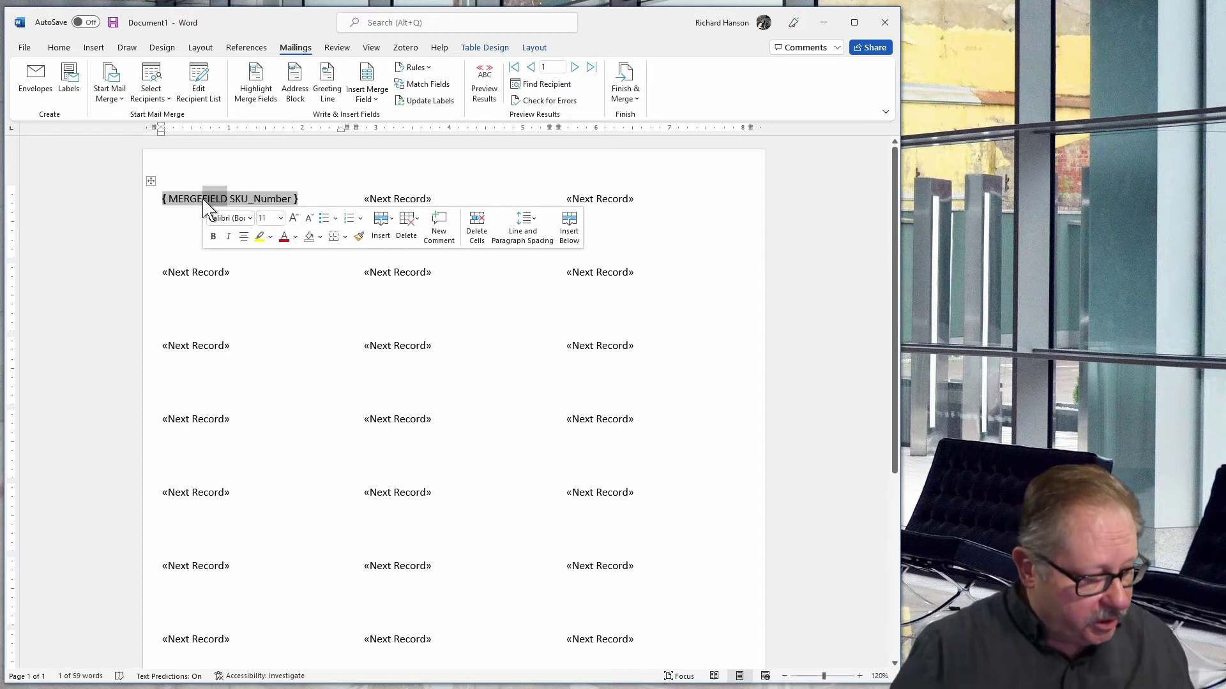
type("BARCODE")
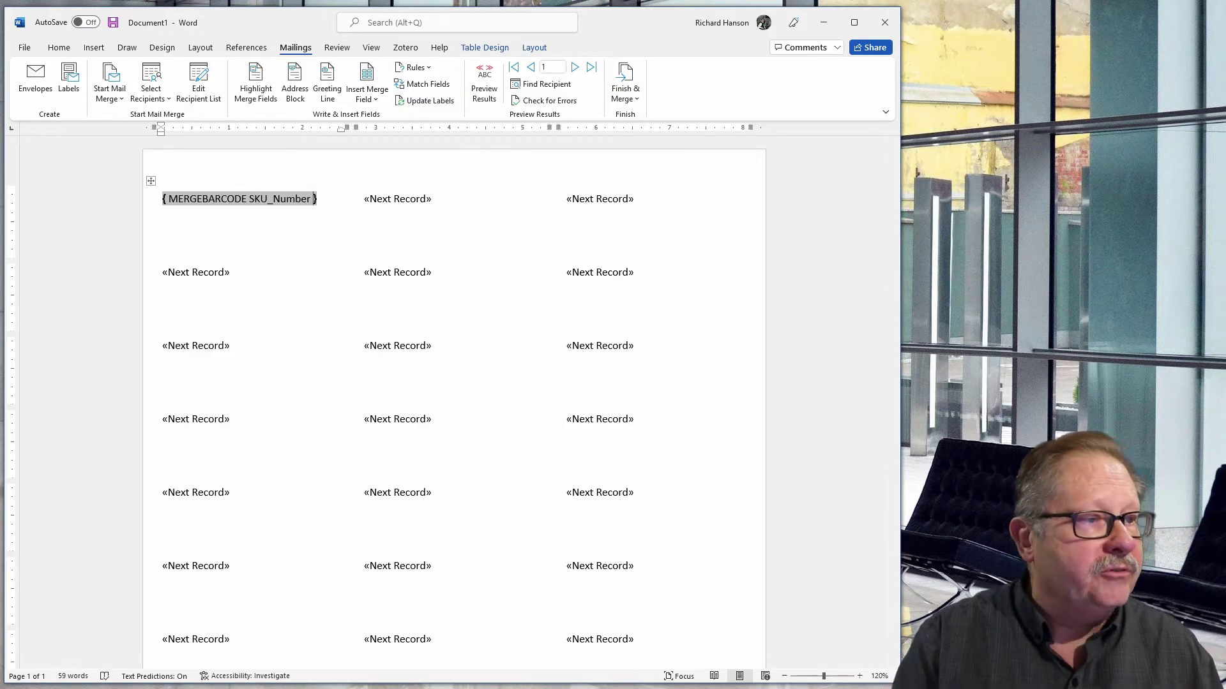
key("alt+Tab")
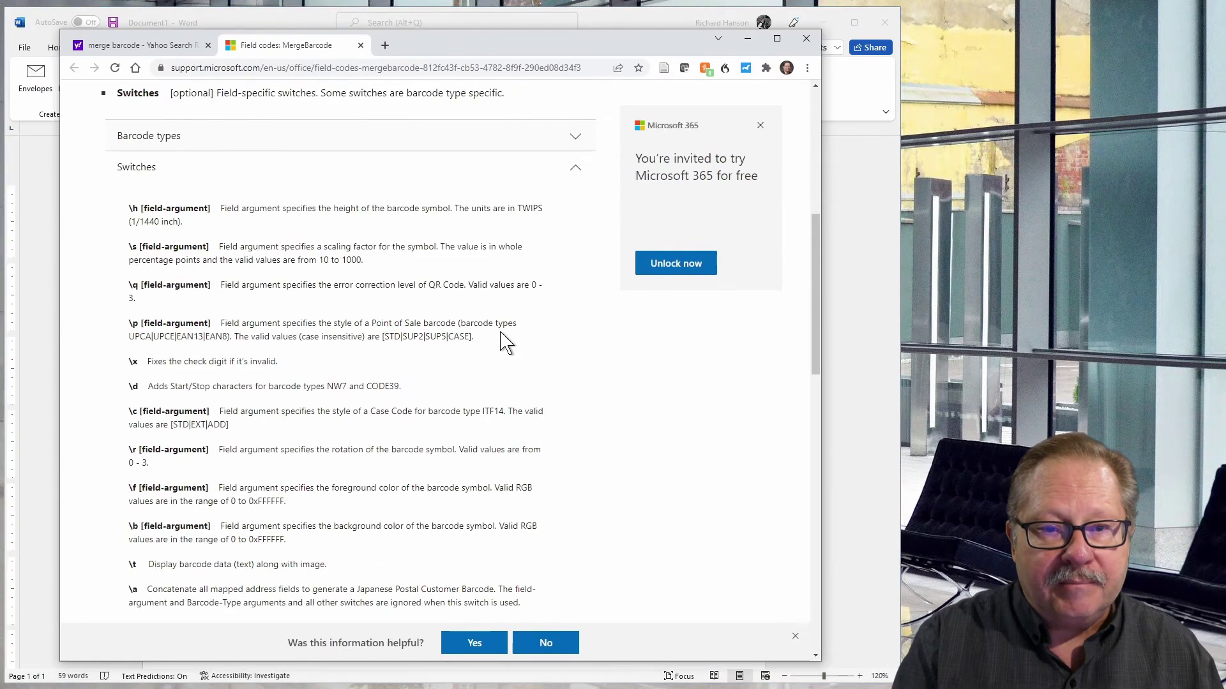
Step: Find CODE128 in the supported barcode types list, then minimize Chrome to return to Word
scroll(504, 343, "up", 4)
left_click(316, 399)
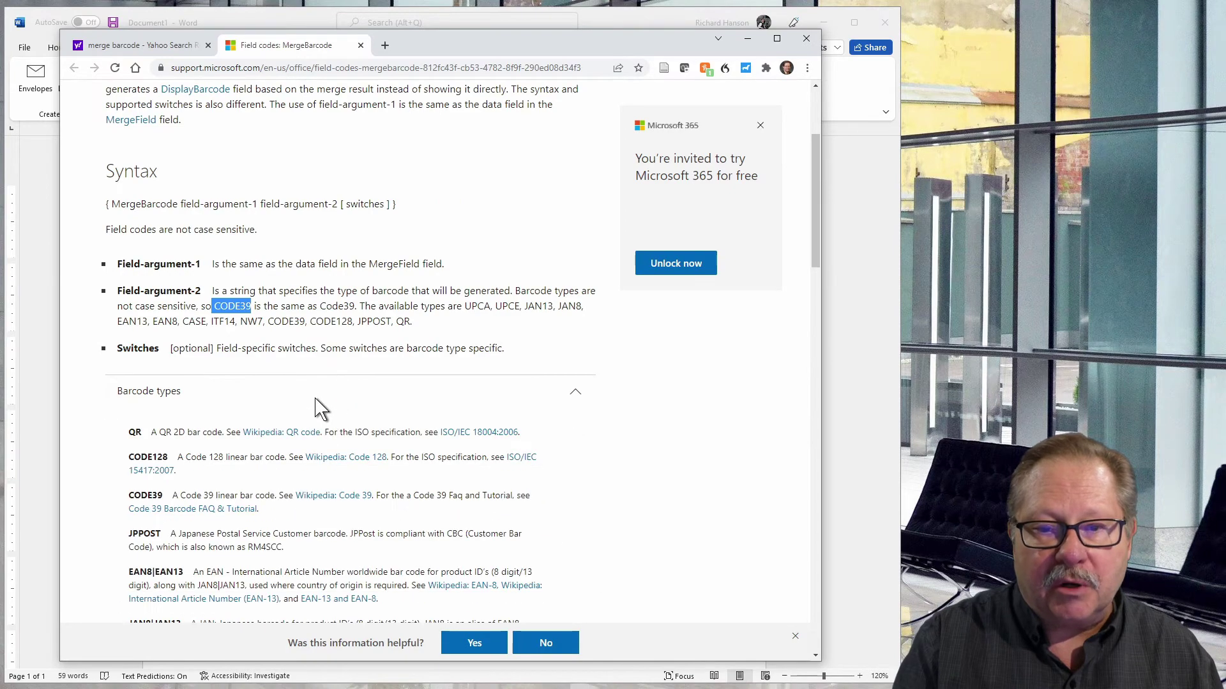
scroll(438, 403, "down", 4)
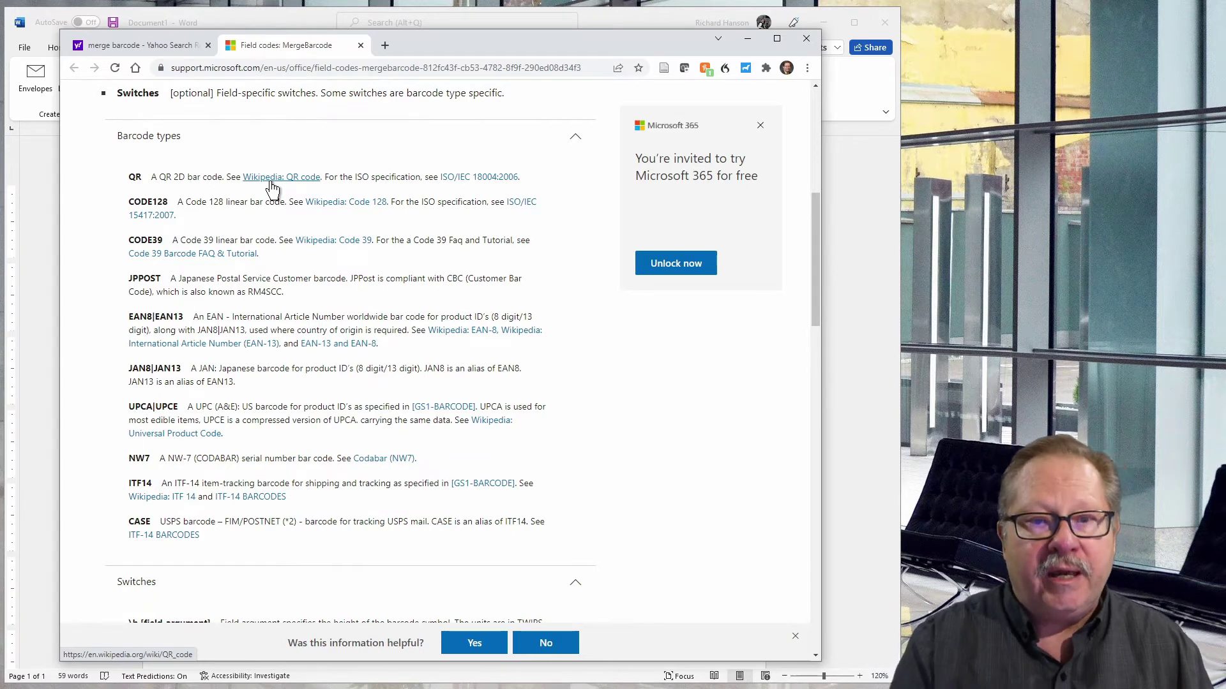
left_click_drag(169, 202, 127, 200)
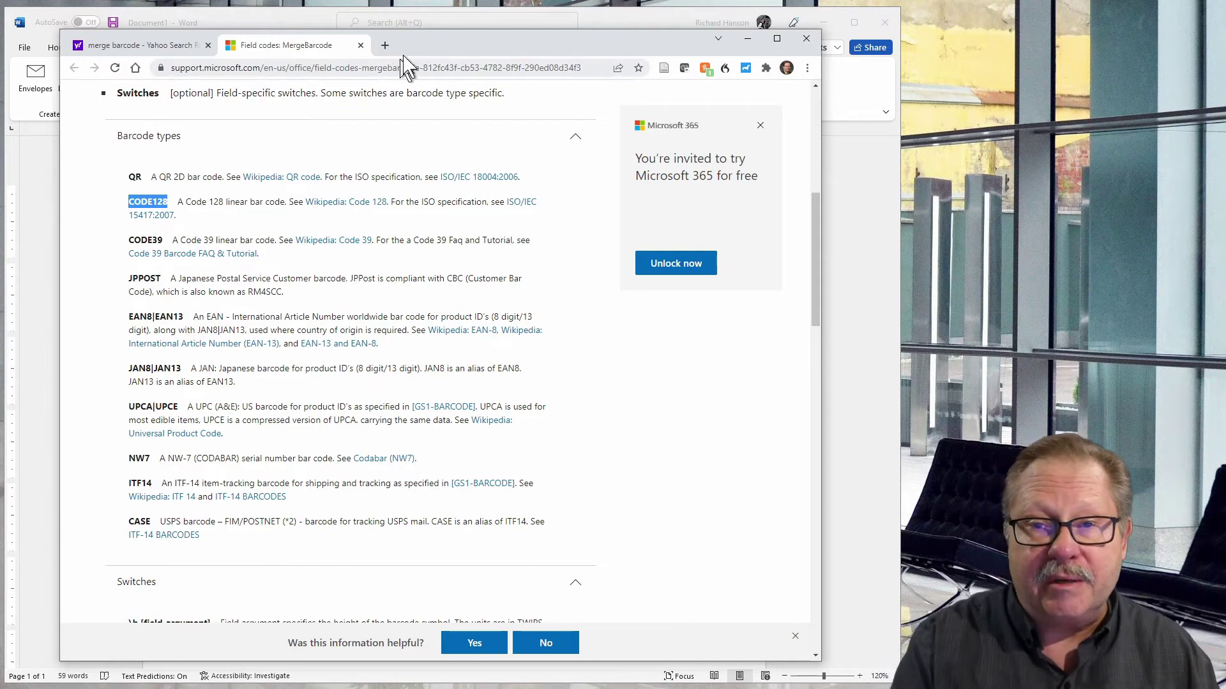
left_click_drag(415, 53, 12, 91)
left_click(31, 83)
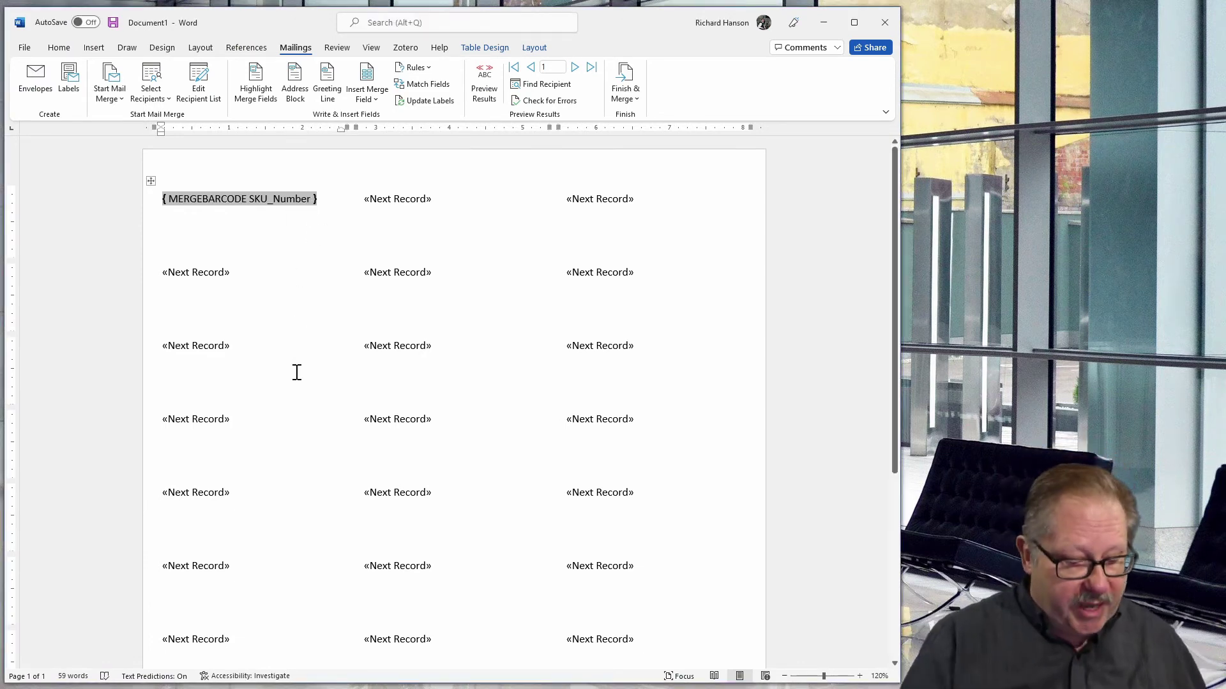
Step: Extend the field code to { MERGEBARCODE SKU_Number CODE128 \h 720 \t } using switches copied from Notepad
type("co")
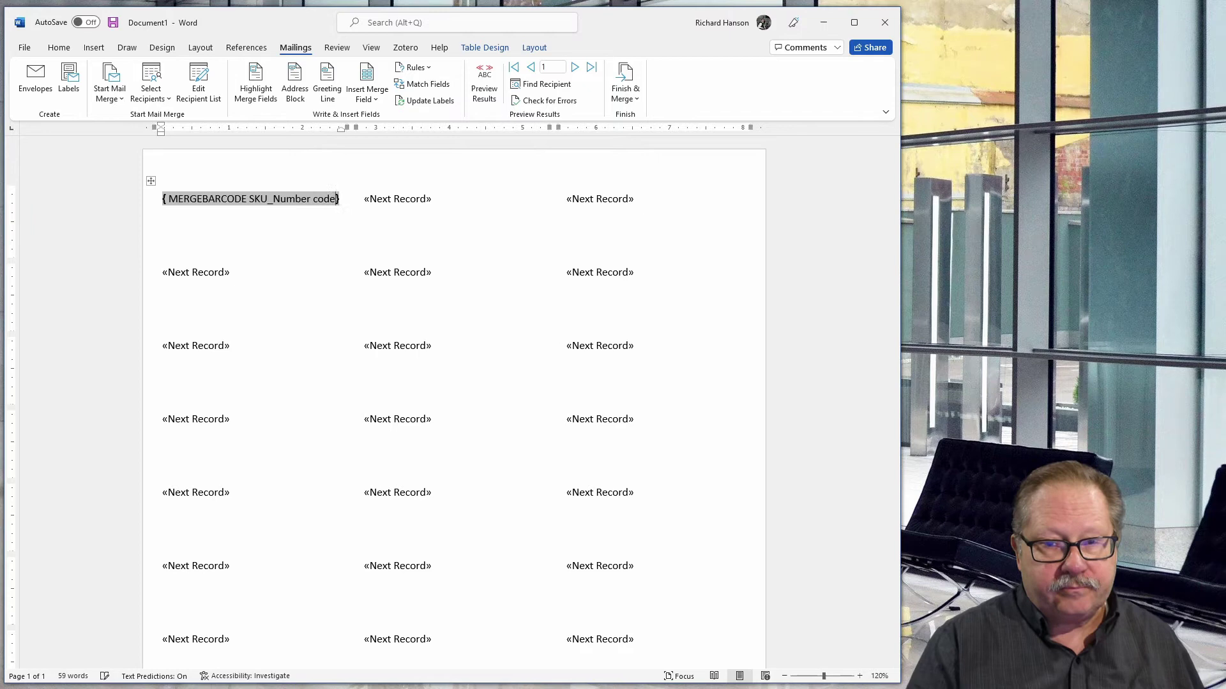
type("DE128")
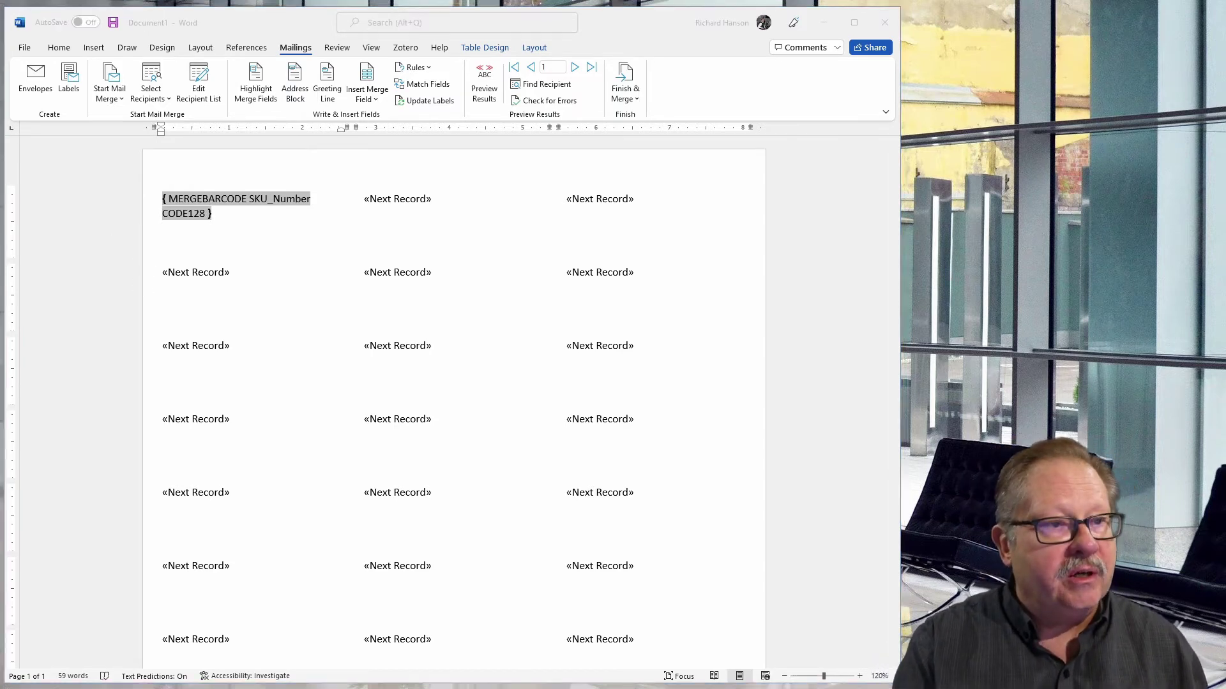
left_click_drag(0, 134, 881, 167)
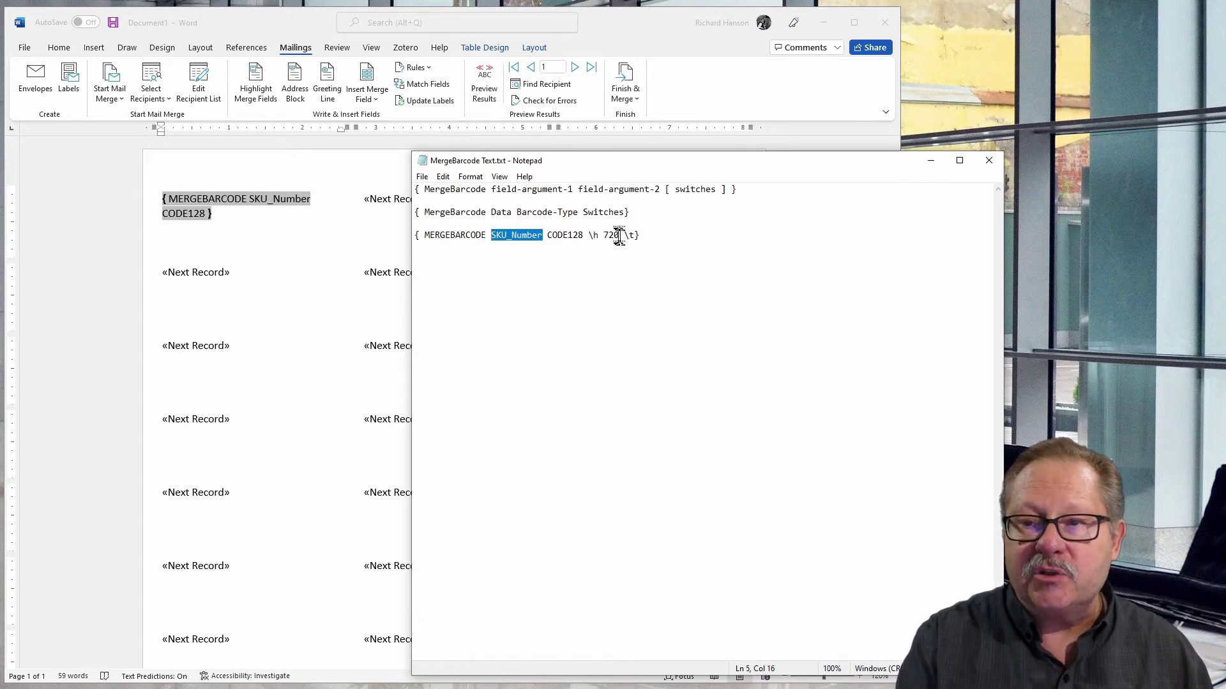
left_click_drag(636, 236, 595, 236)
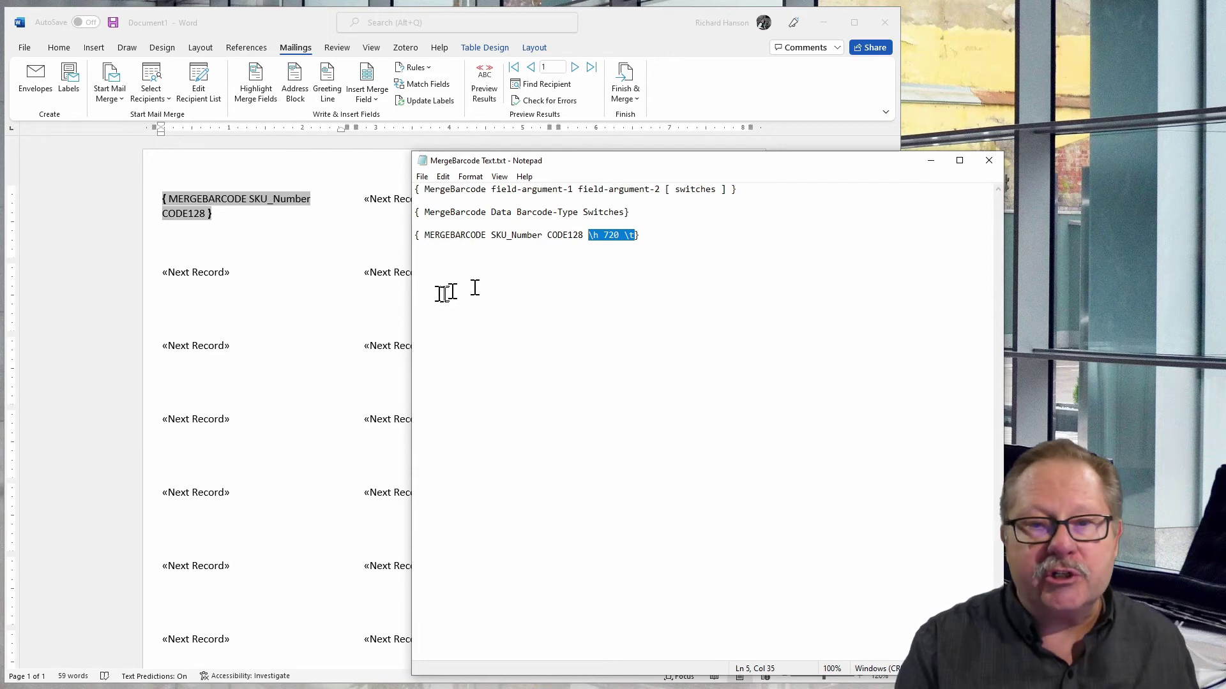
left_click(213, 219)
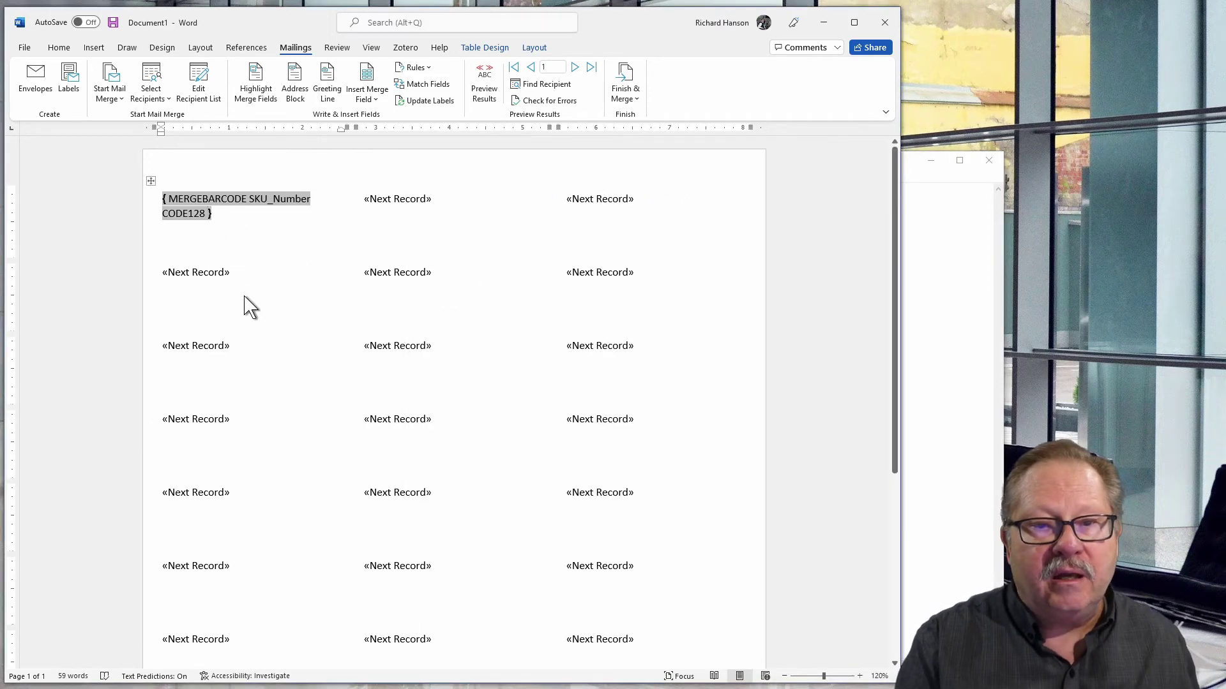
type("\\h 720 \\t")
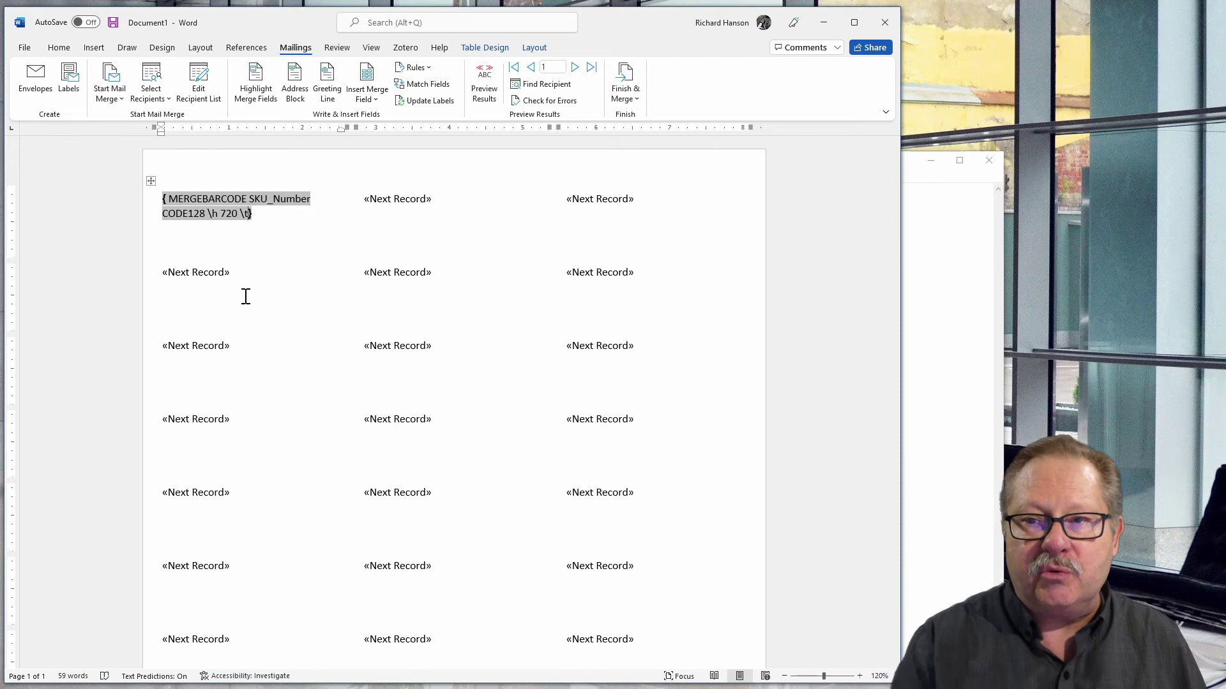
Step: Merge all records into a new document and zoom in on the AB0001 barcode labels
left_click(628, 100)
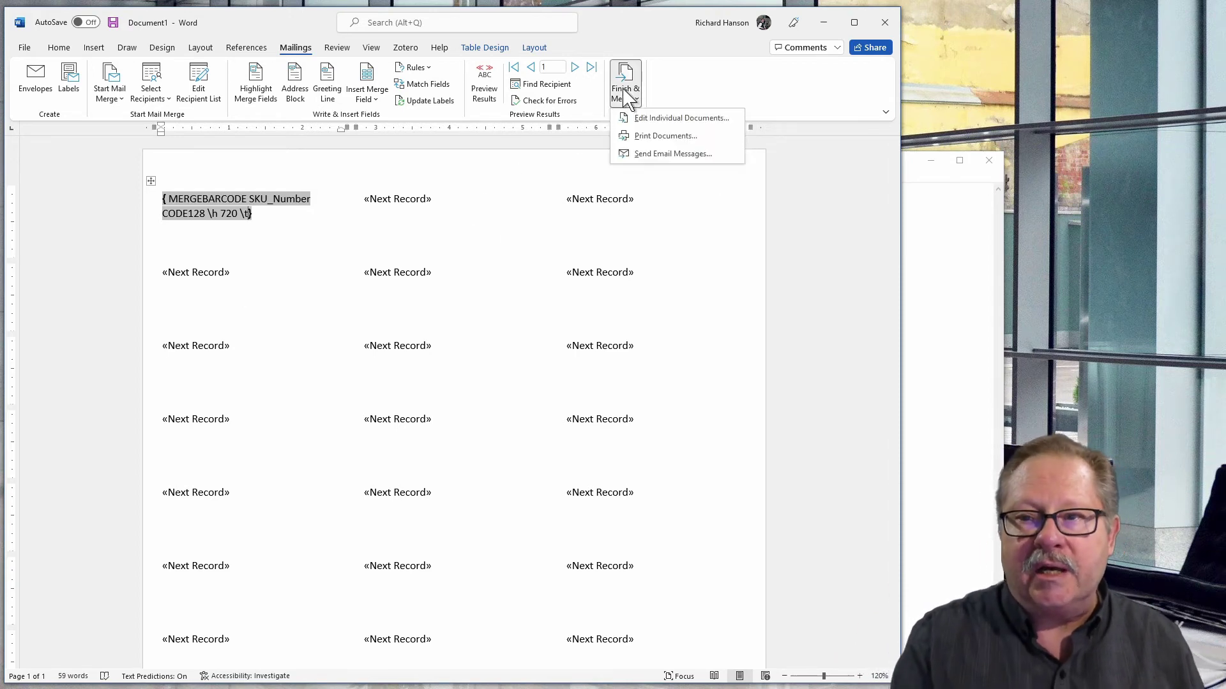
left_click(671, 118)
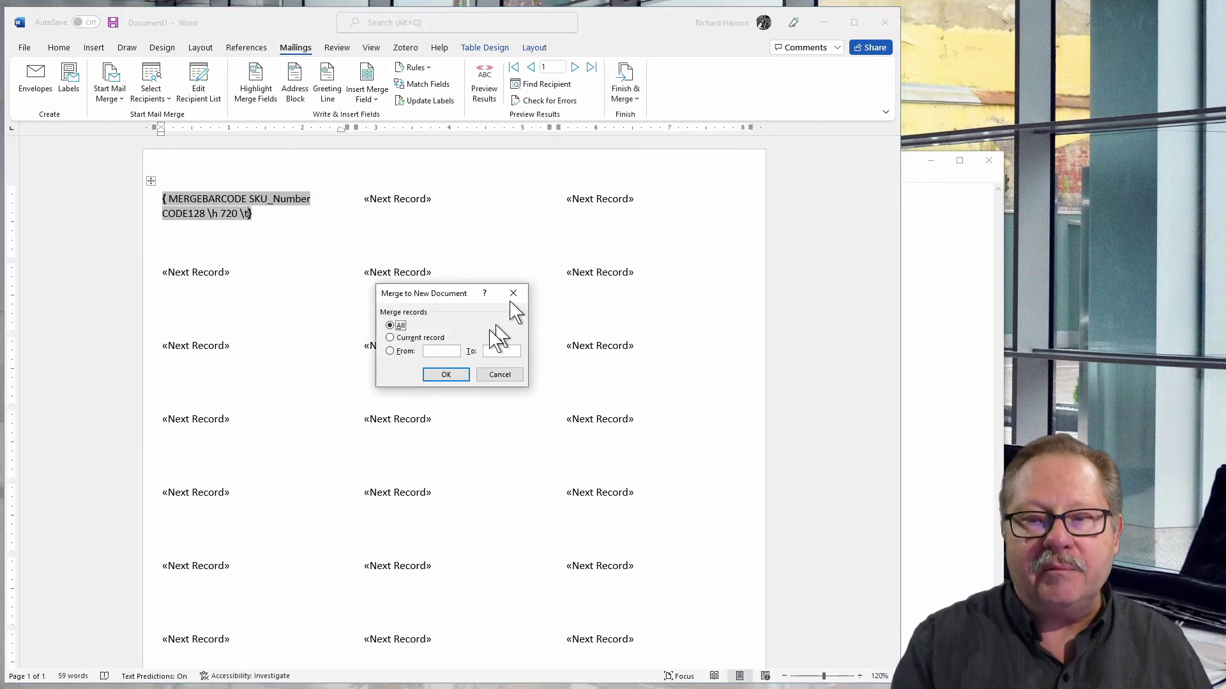
left_click(447, 377)
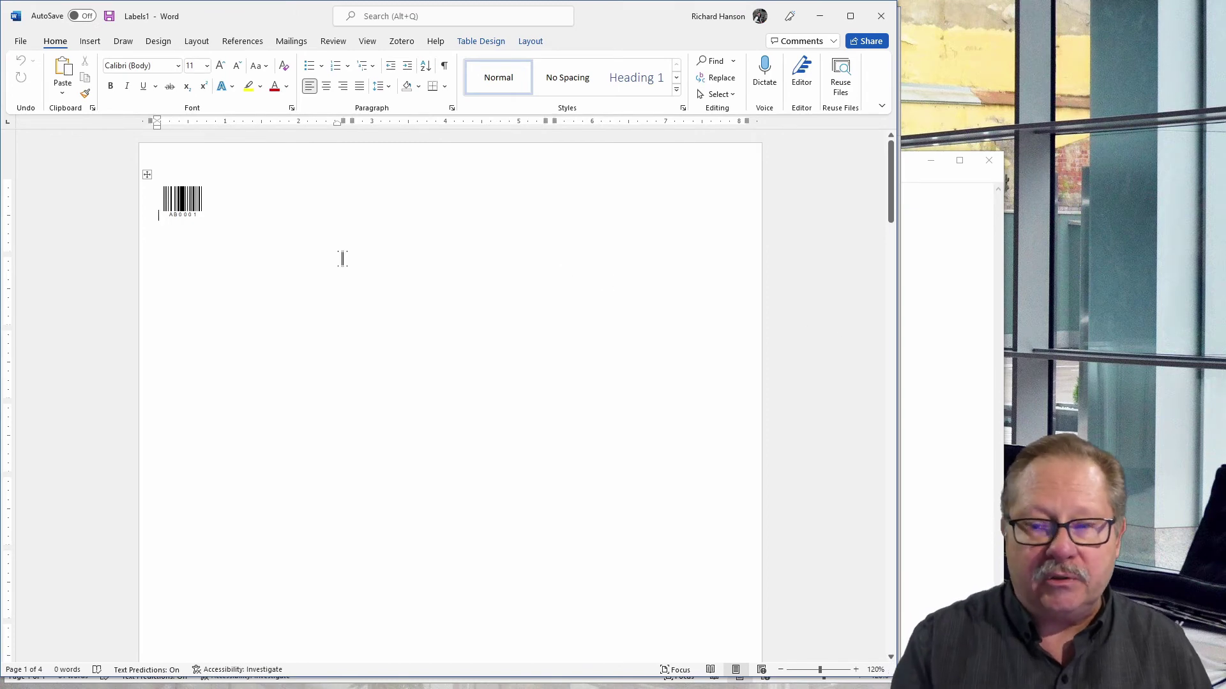
left_click(856, 670)
left_click(857, 670)
left_click(856, 669)
left_click(856, 669)
left_click(856, 669)
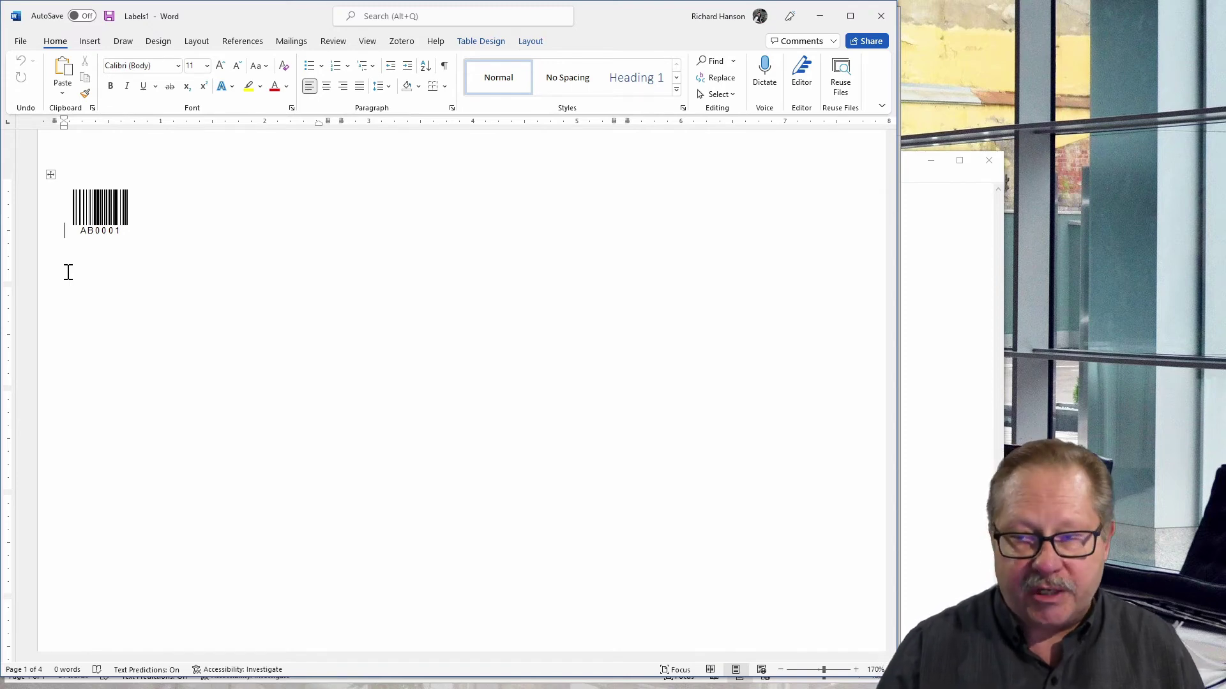
Step: Close the trial merged Labels1 document without saving
left_click(879, 16)
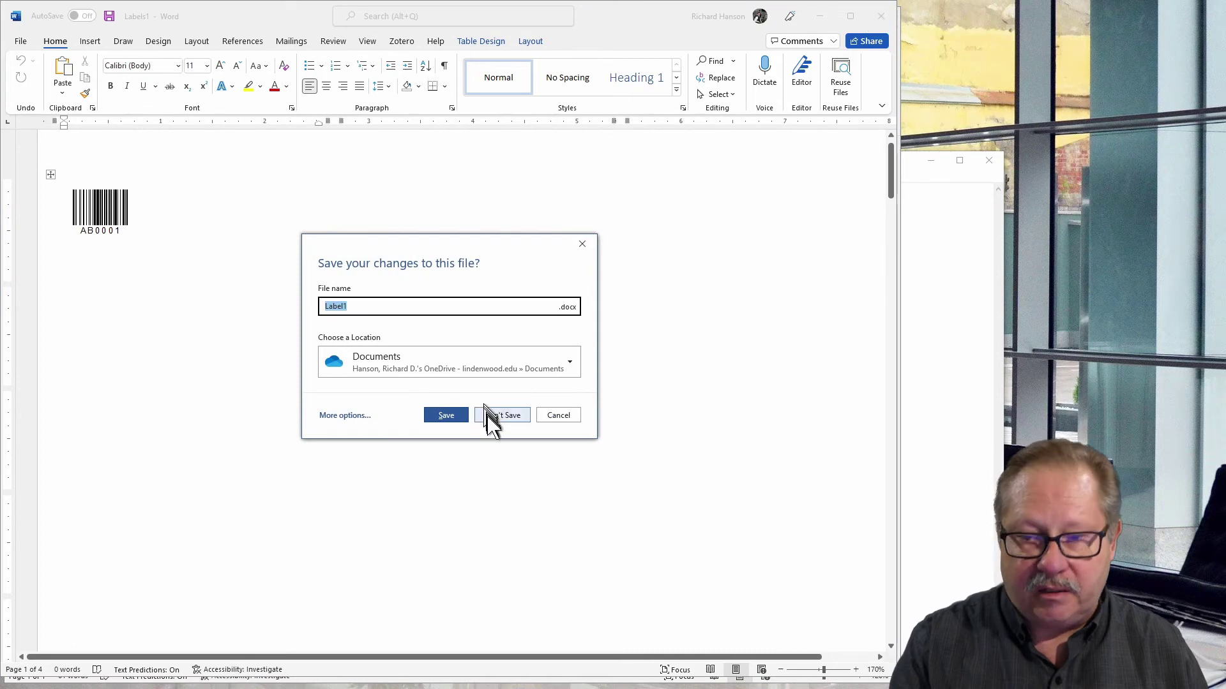
left_click(500, 415)
scroll(266, 198, "down", 1)
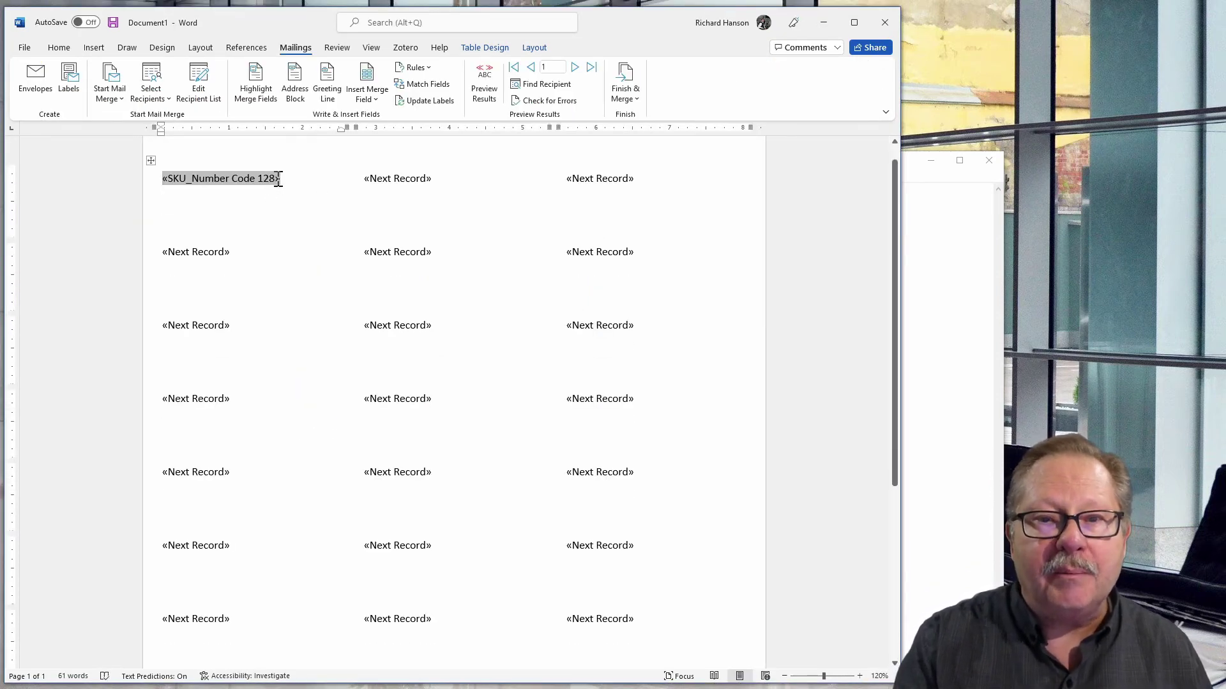
Step: Copy the «SKU_Number Code 128» field and paste it after «Next Record» in three more labels
left_click_drag(282, 178, 164, 187)
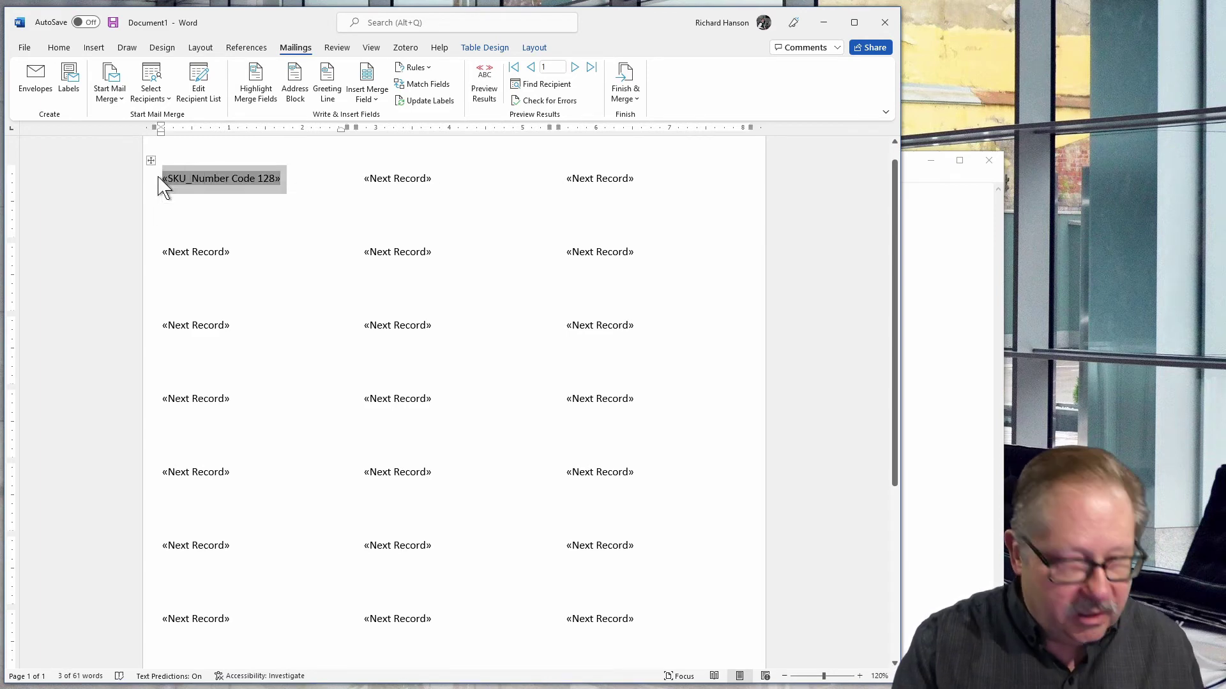
key("ctrl+c")
left_click(432, 179)
key("ctrl+v")
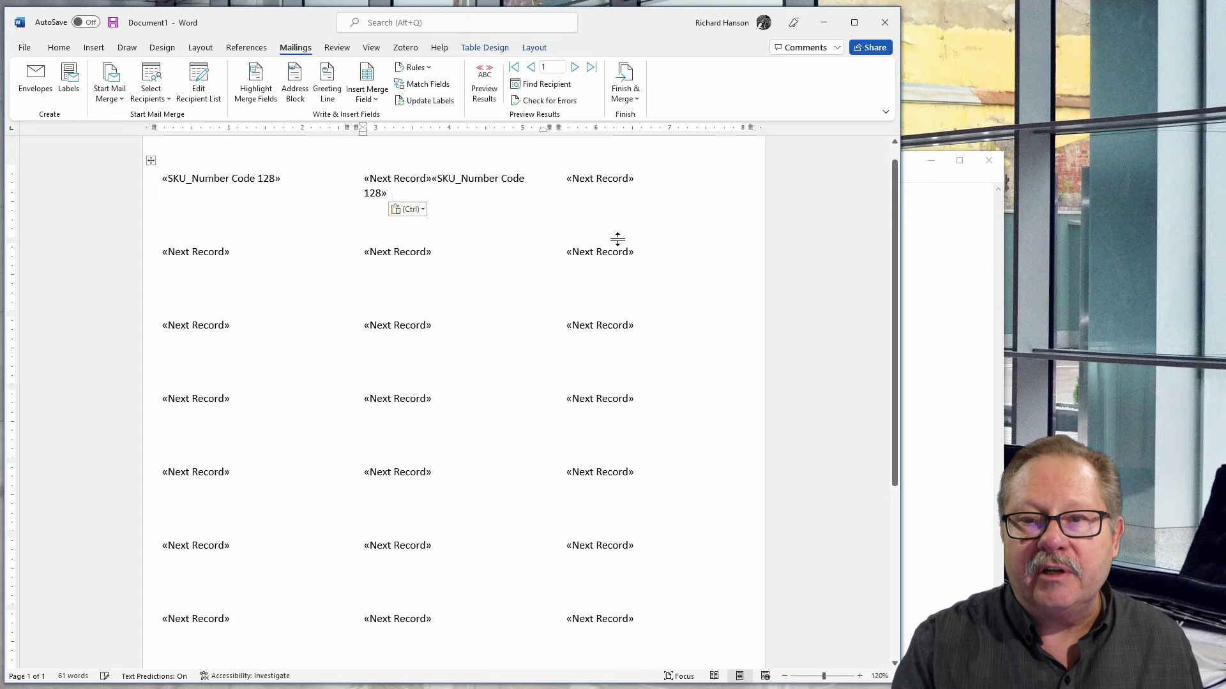
left_click(639, 179)
key("ctrl+v")
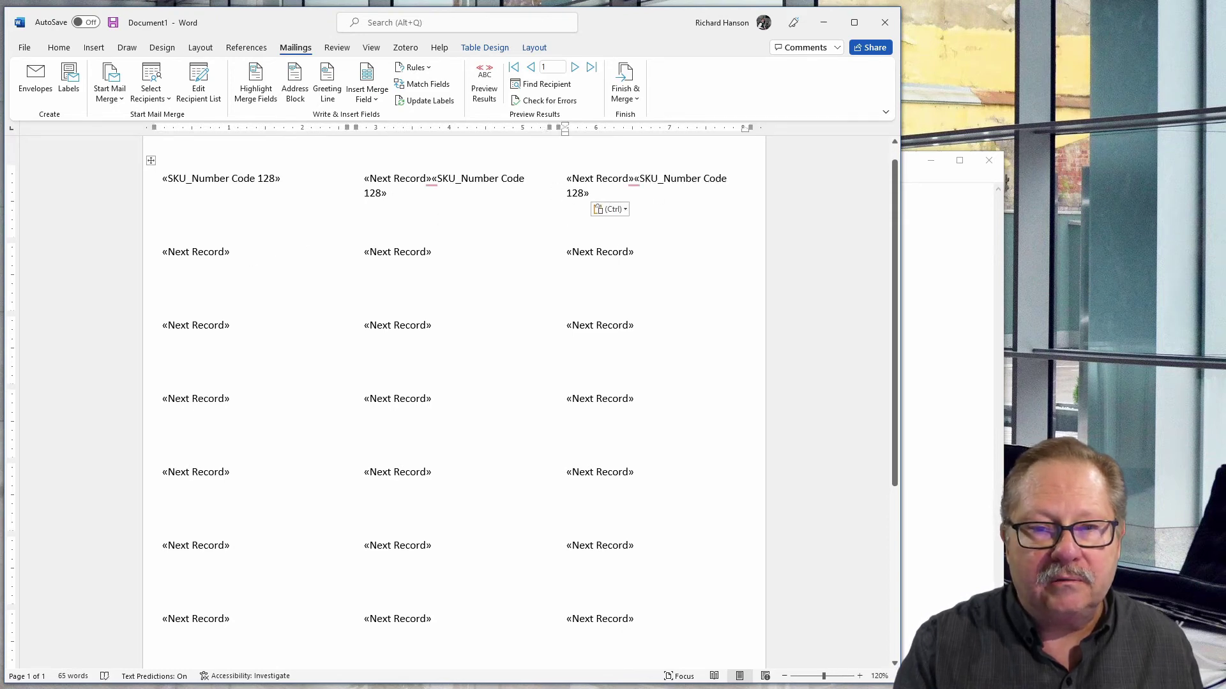
left_click(236, 254)
key("ctrl+v")
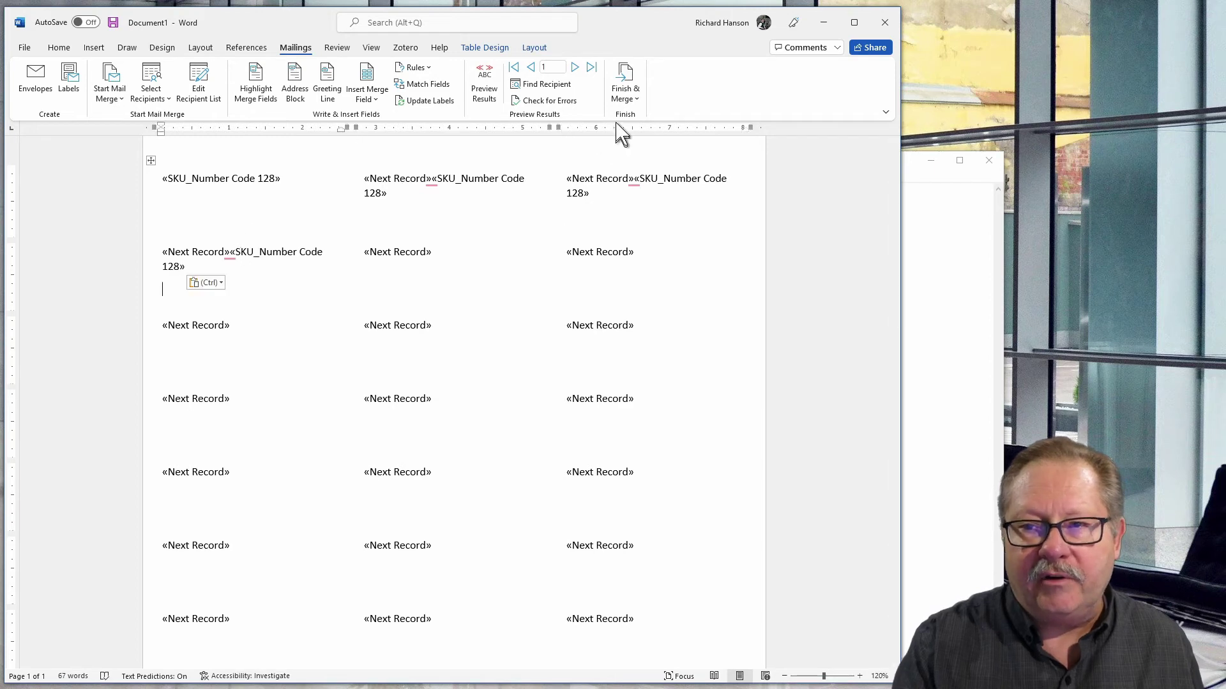
left_click(629, 80)
Step: Merge all records into Labels2 to check barcodes AB0001–AB0004, then close it without saving
left_click(658, 119)
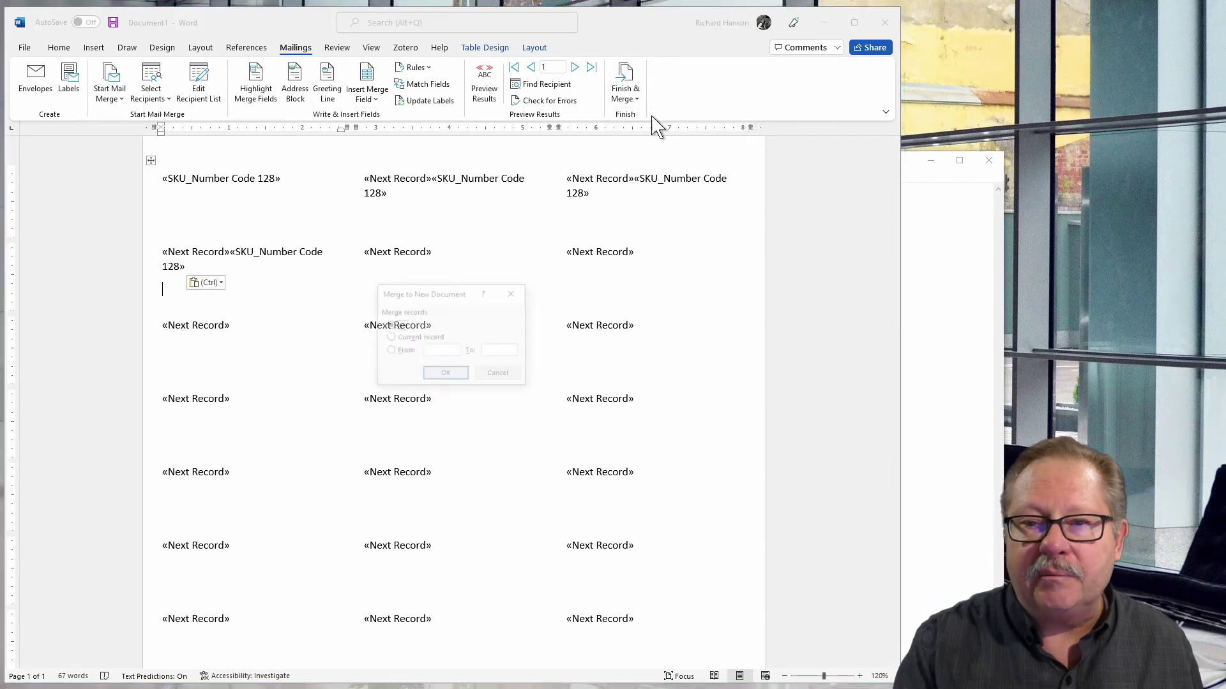
left_click(445, 375)
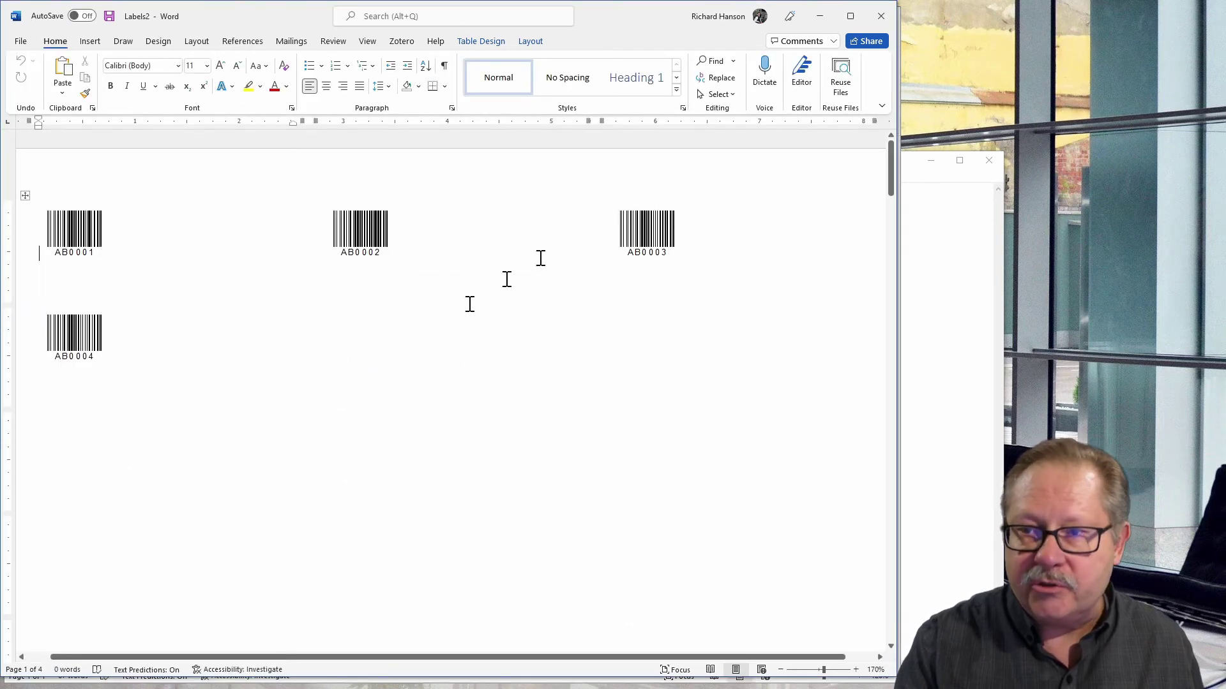
left_click(881, 16)
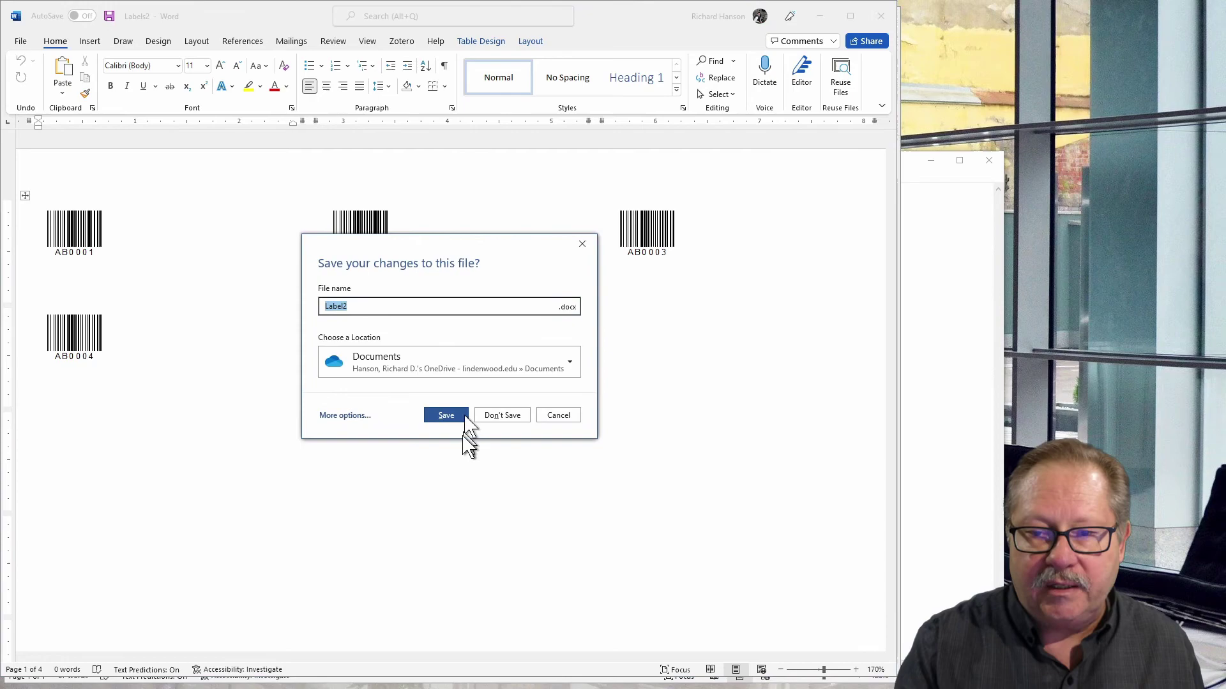
left_click(502, 415)
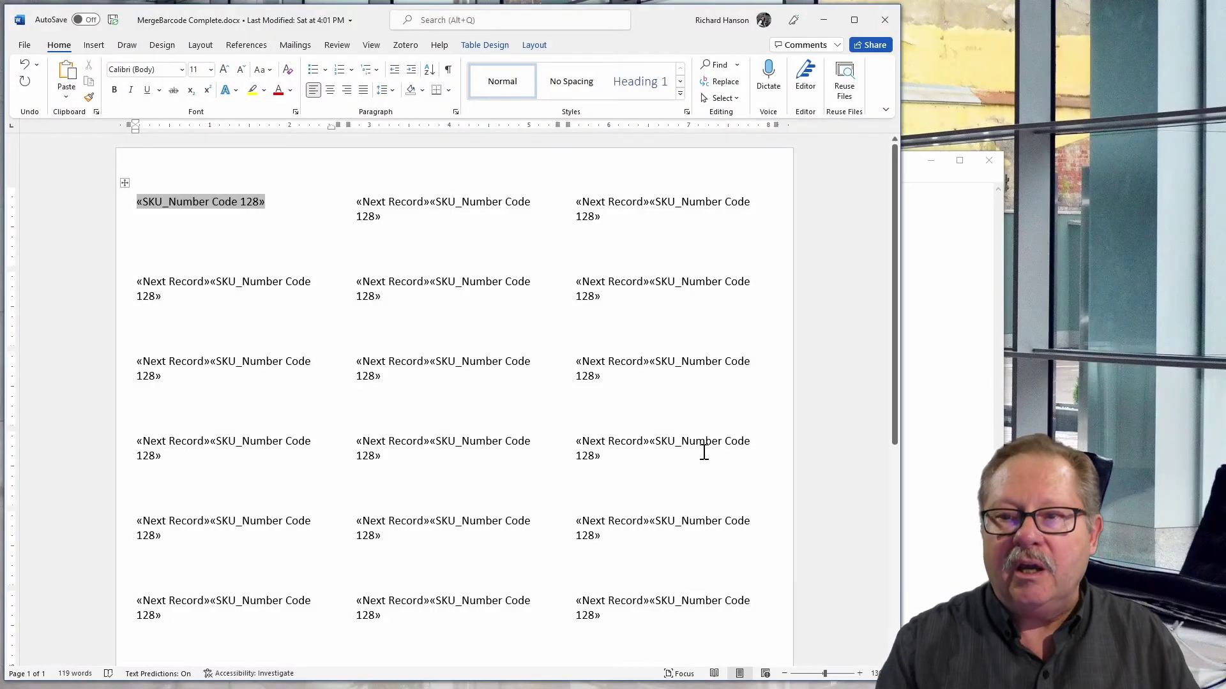
Step: Merge all records of the MergeBarcode Complete template into a new Labels3 document
scroll(770, 488, "down", 5)
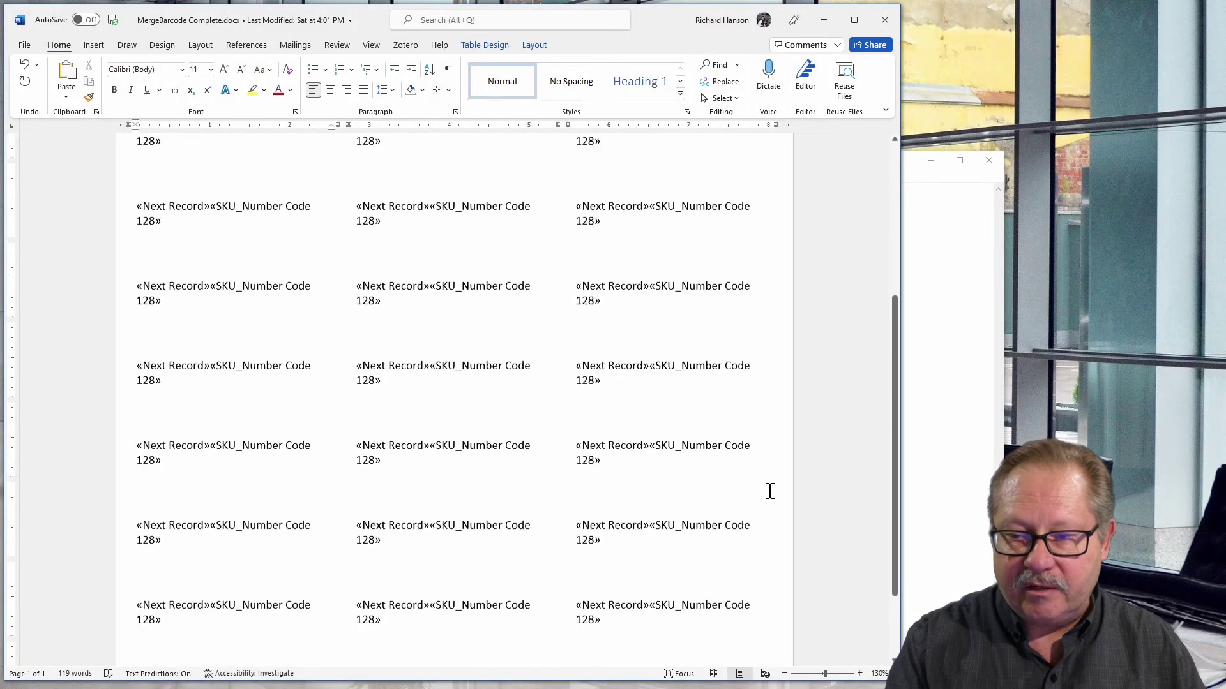
scroll(769, 490, "up", 3)
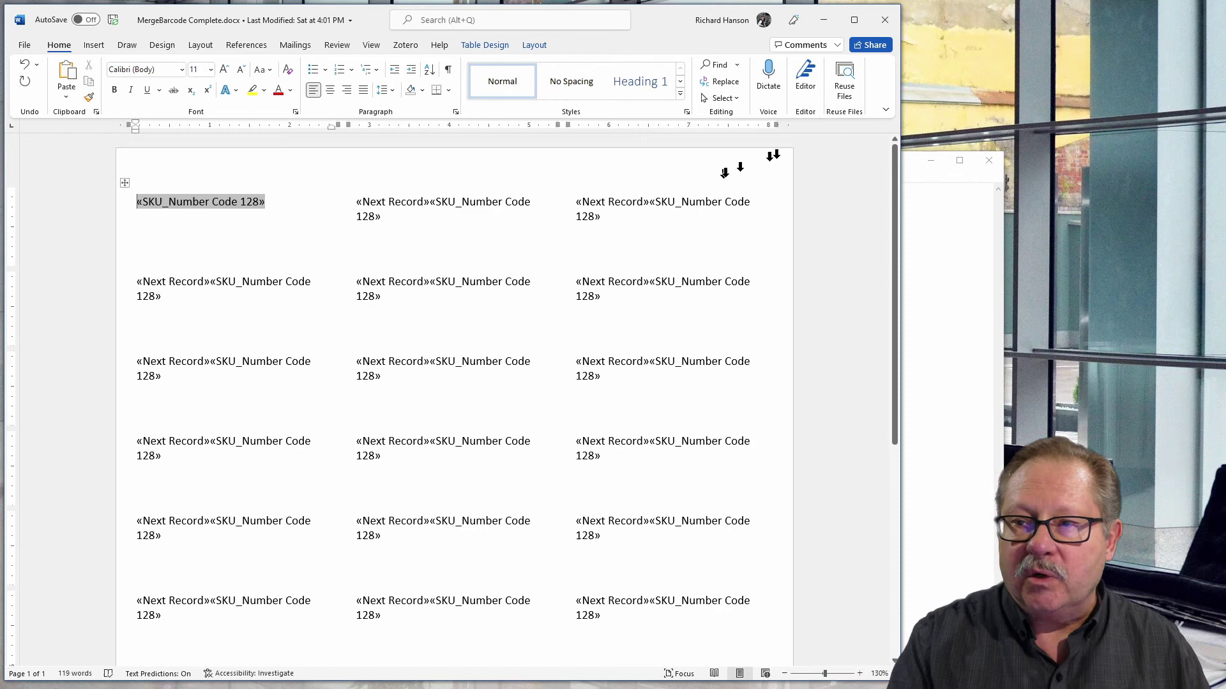
left_click(295, 45)
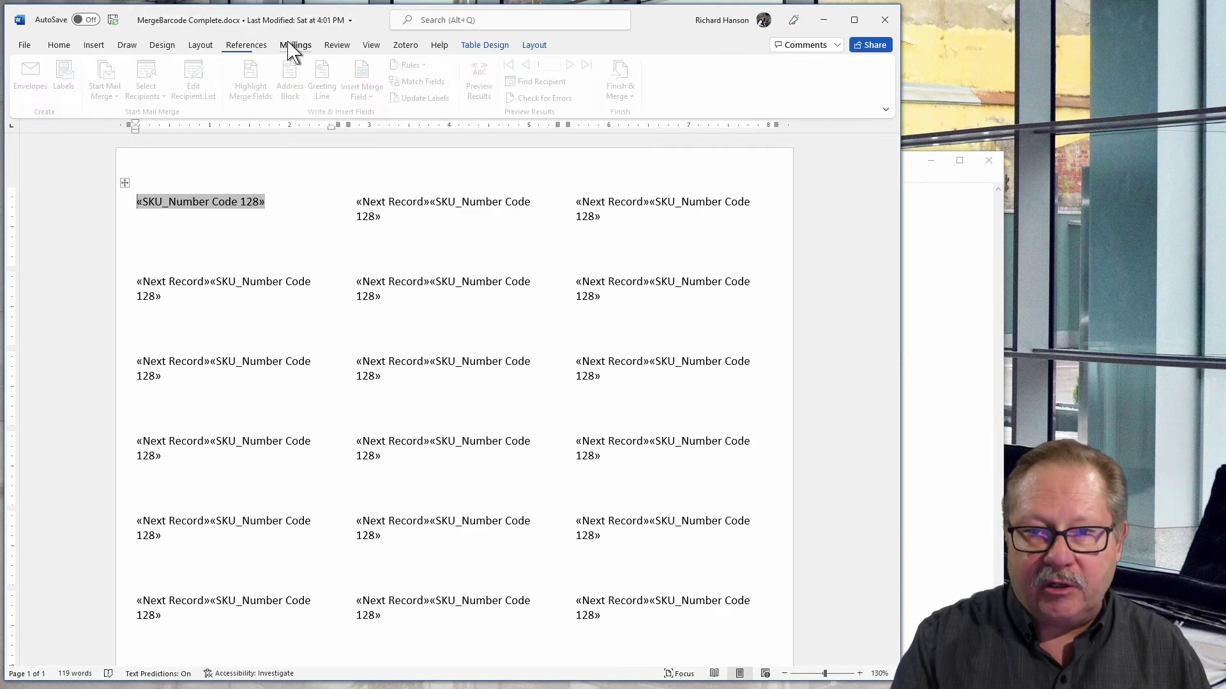
left_click(626, 94)
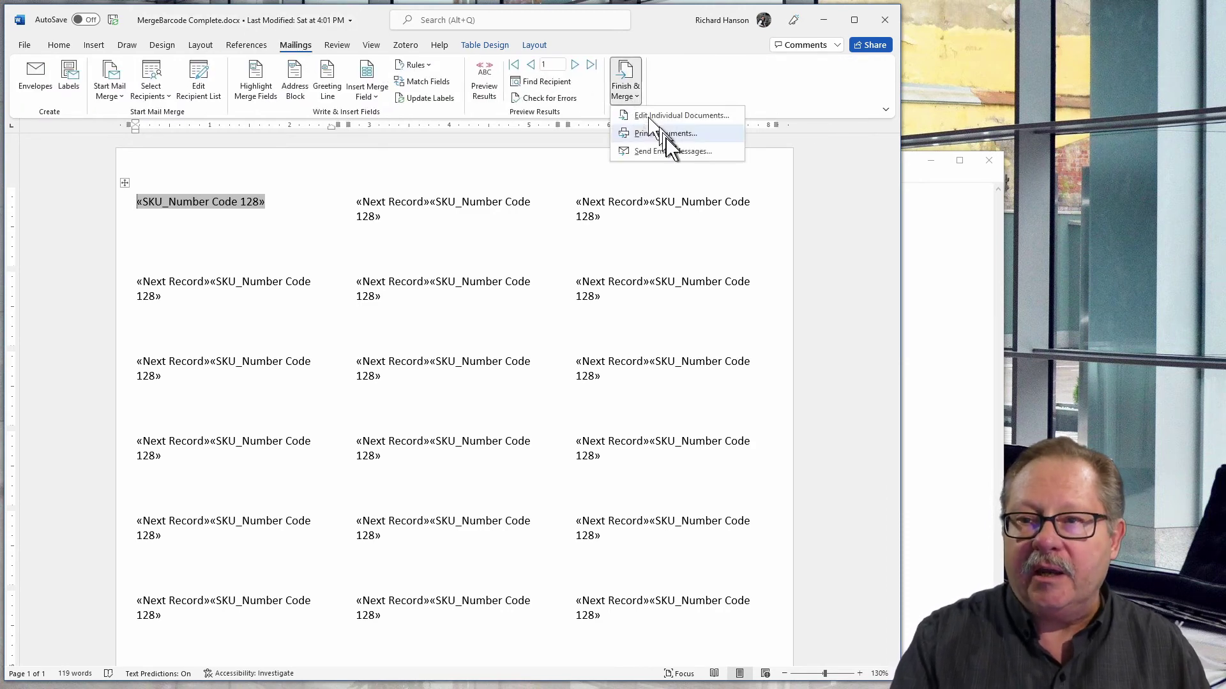
left_click(689, 121)
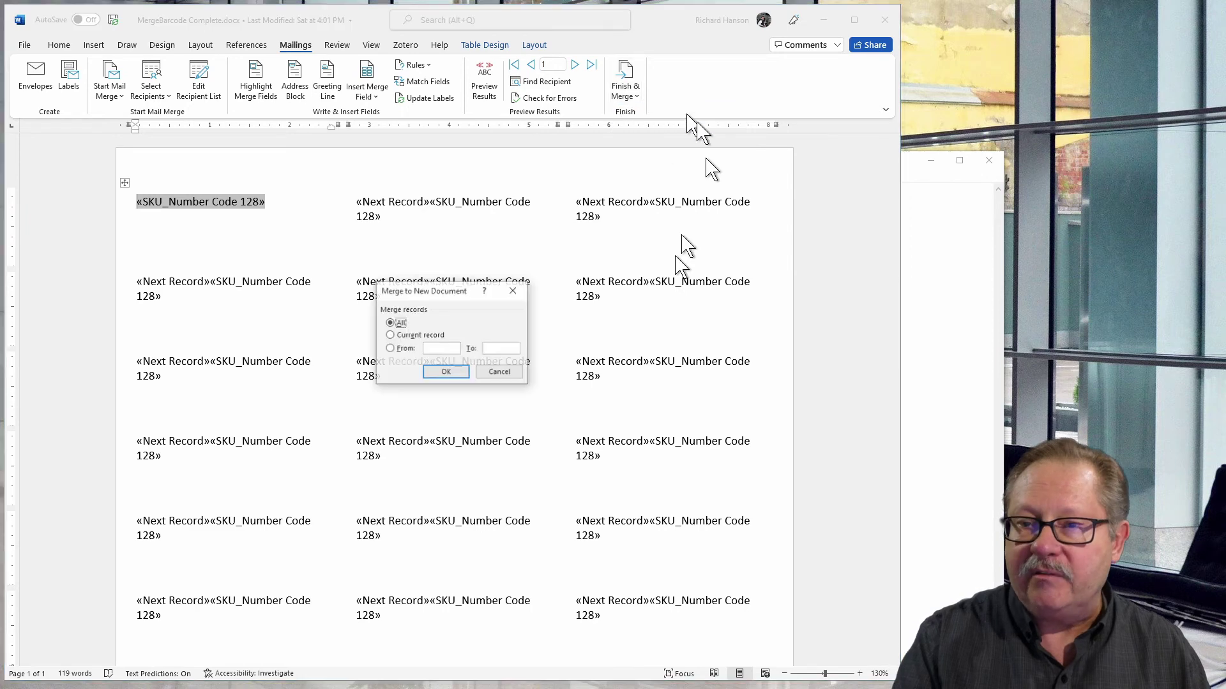
left_click(445, 372)
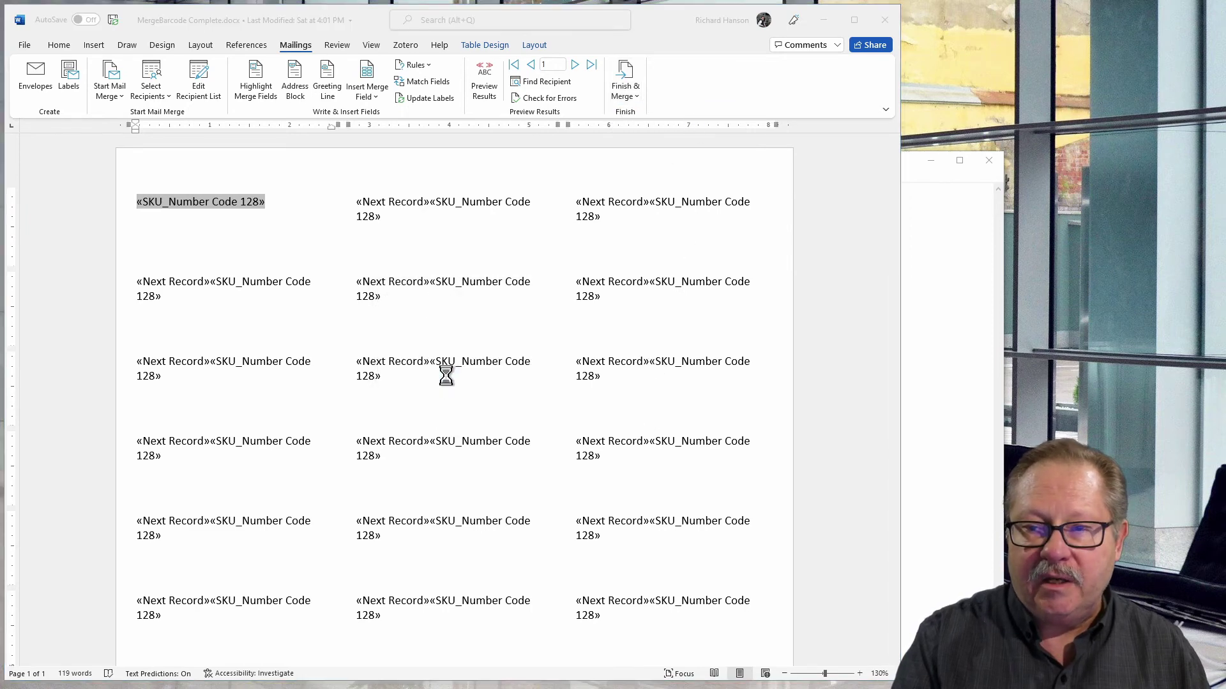
scroll(726, 364, "down", 3)
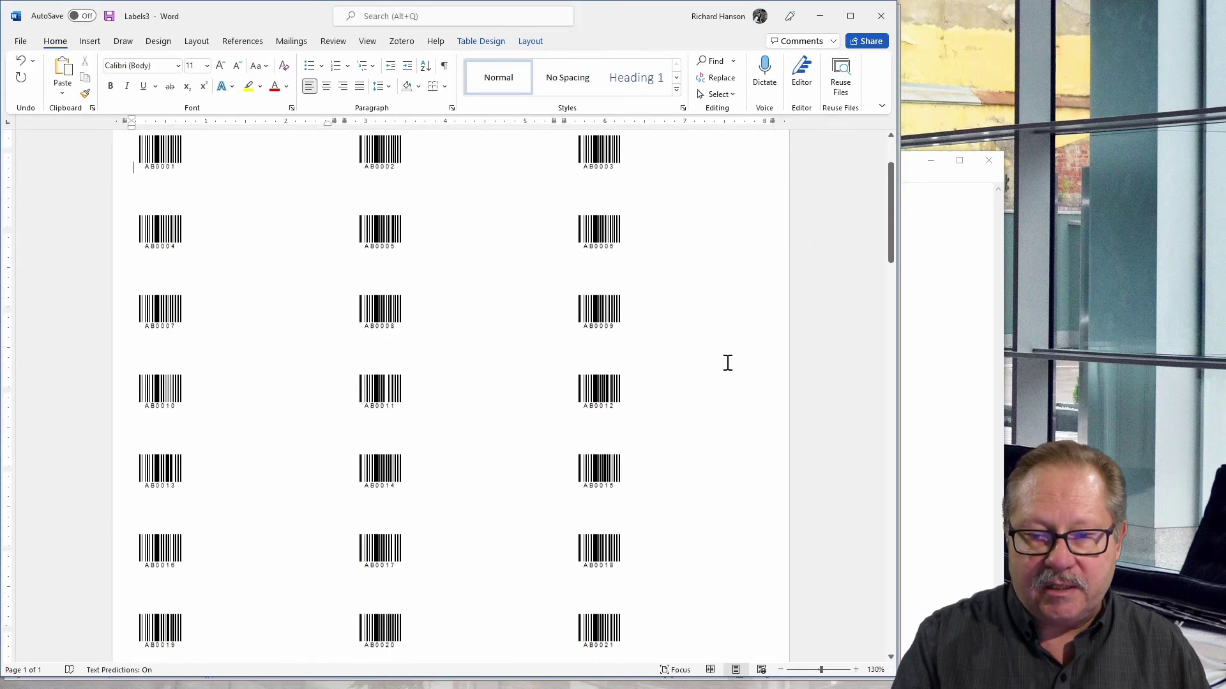
Step: Zoom in and scroll Labels3 to confirm the last label is AB0110 on page 4
left_click(856, 670)
left_click(856, 670)
left_click(856, 670)
scroll(799, 452, "down", 10)
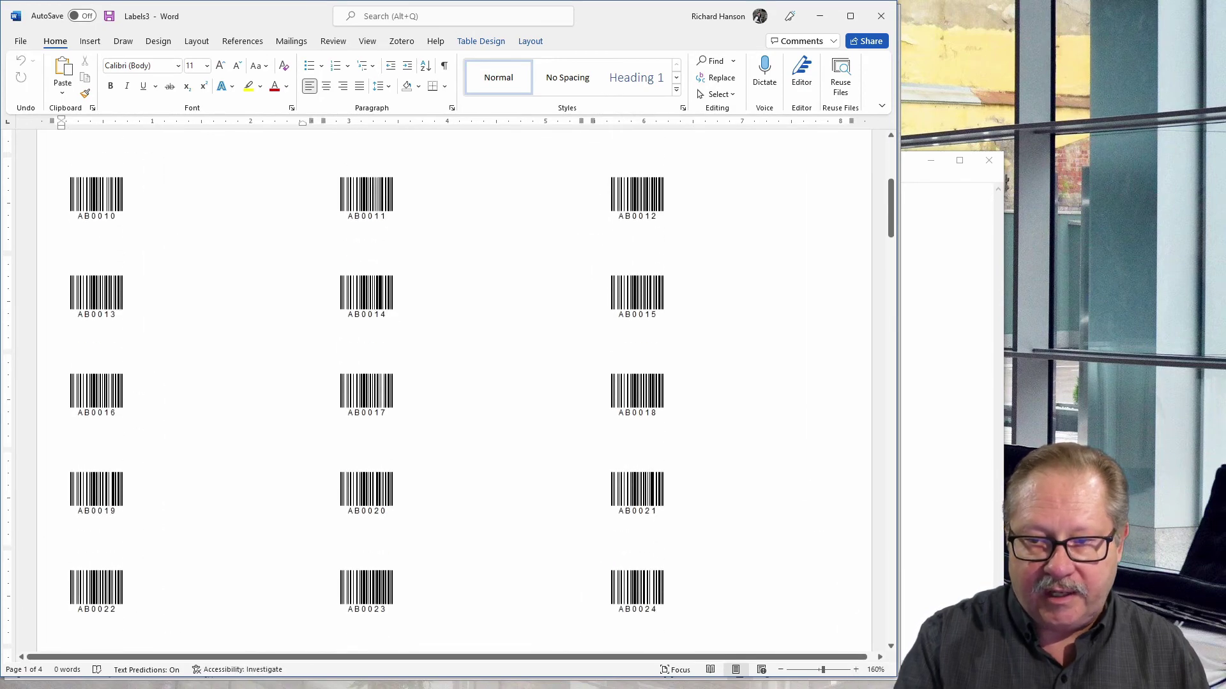
scroll(799, 454, "down", 3)
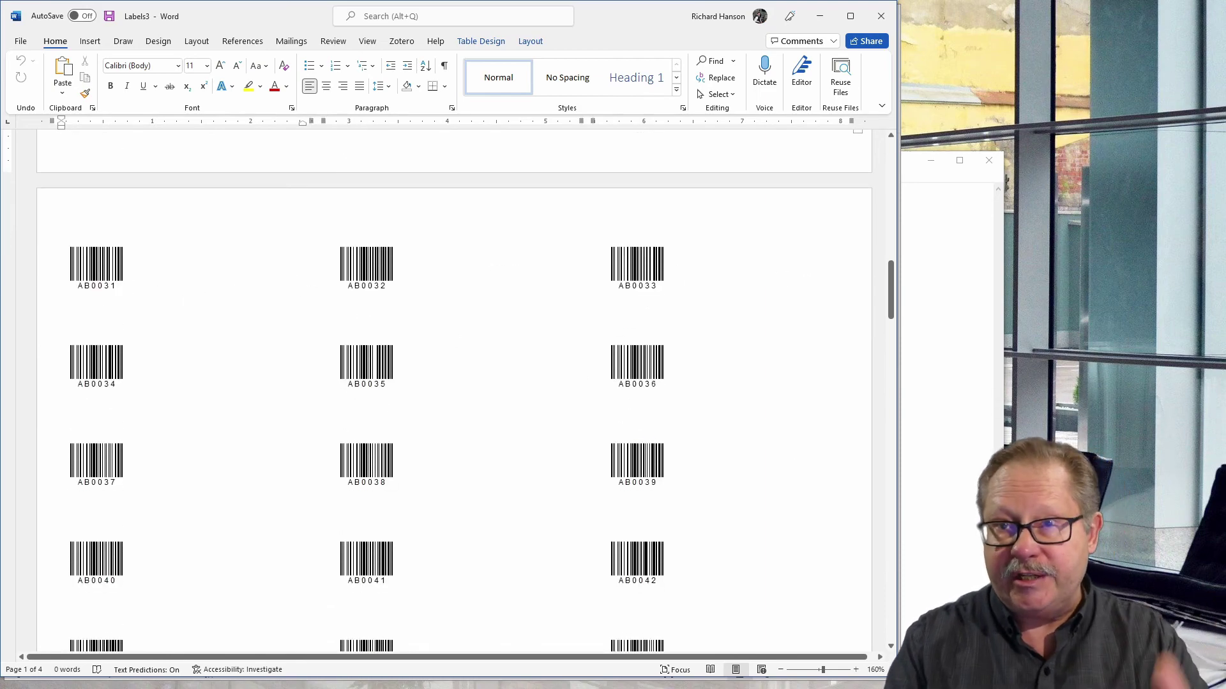
scroll(804, 294, "down", 1)
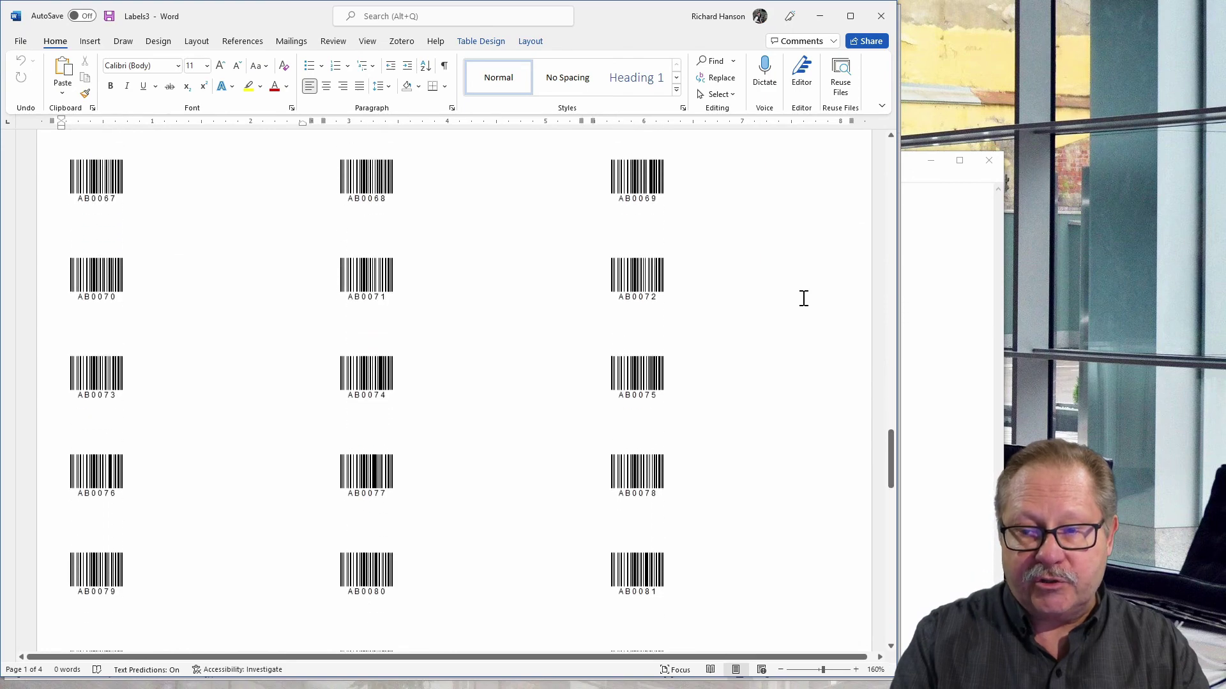
left_click(803, 299)
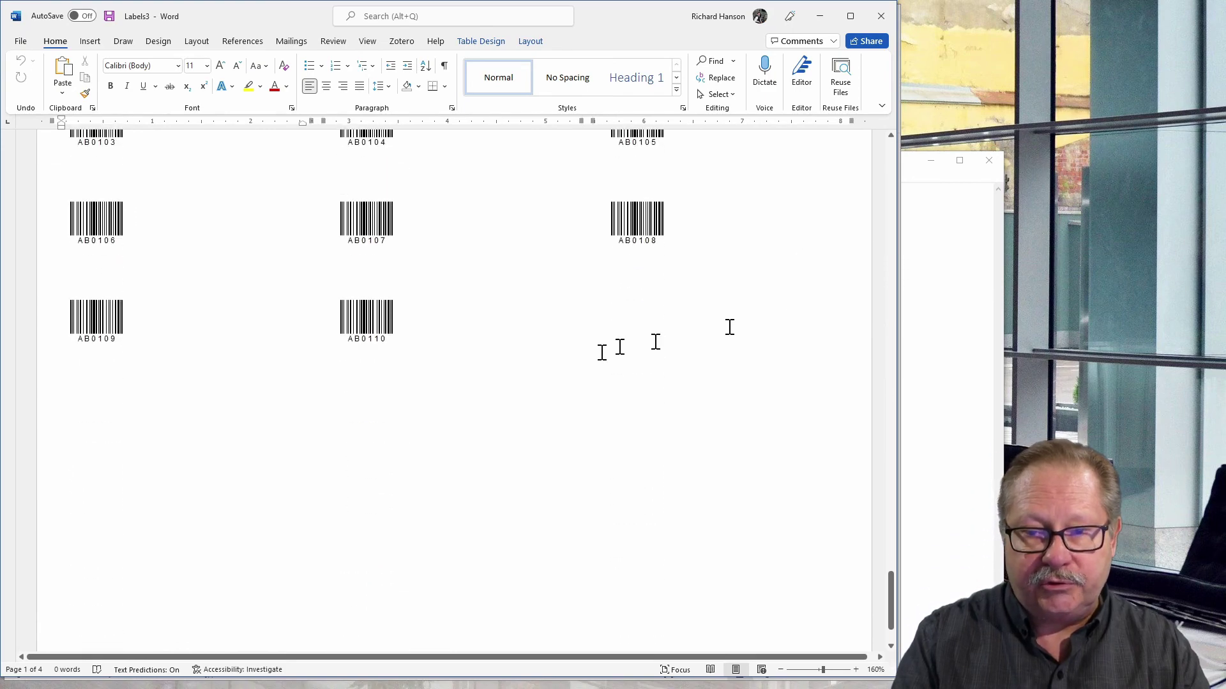
left_click(393, 357)
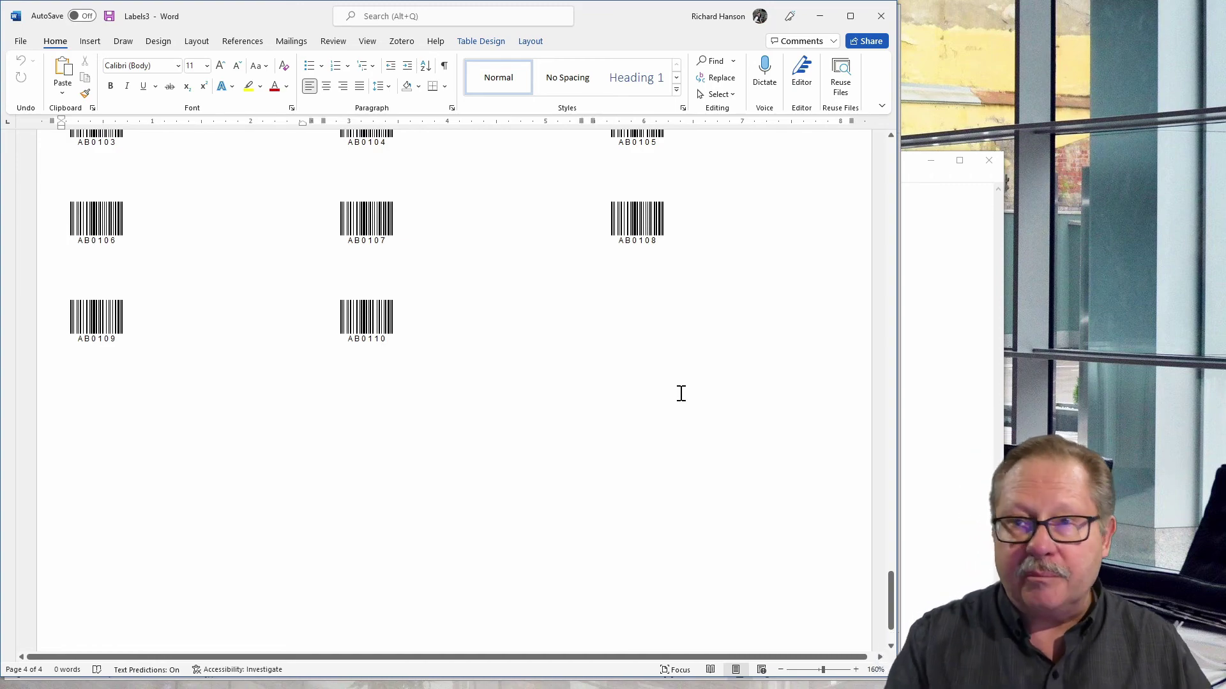
Step: Scroll back to the top and move the Labels3 window to reveal the template behind
scroll(681, 393, "up", 10)
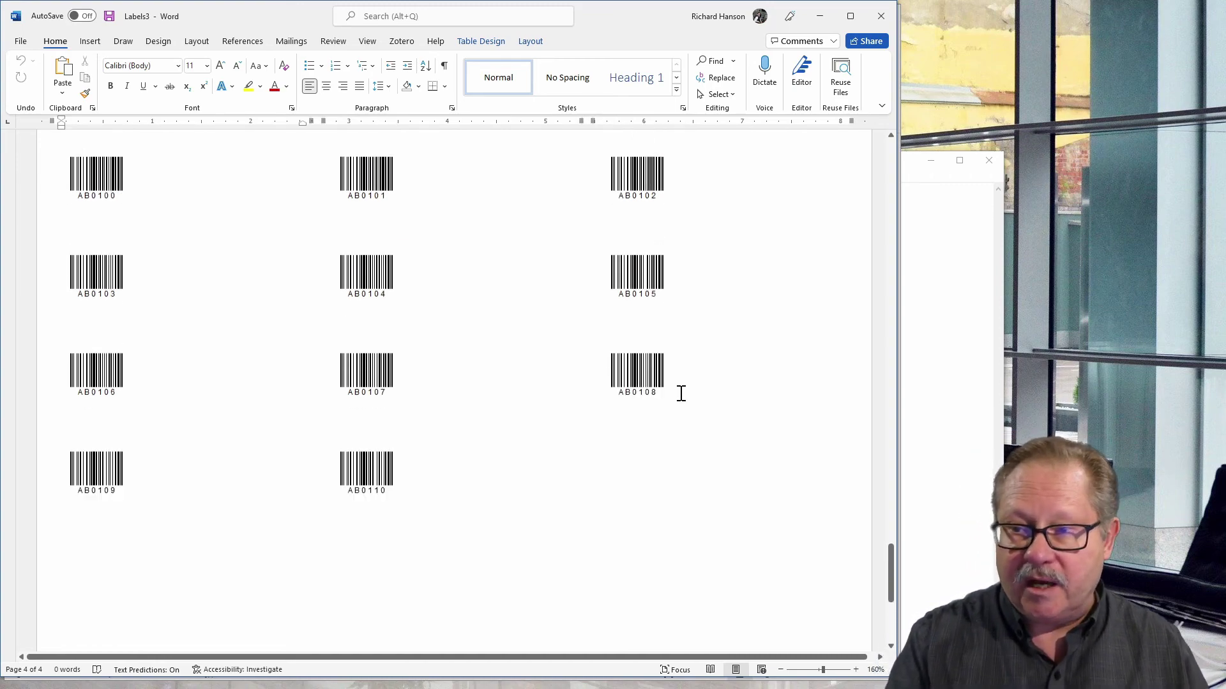
scroll(756, 361, "up", 15)
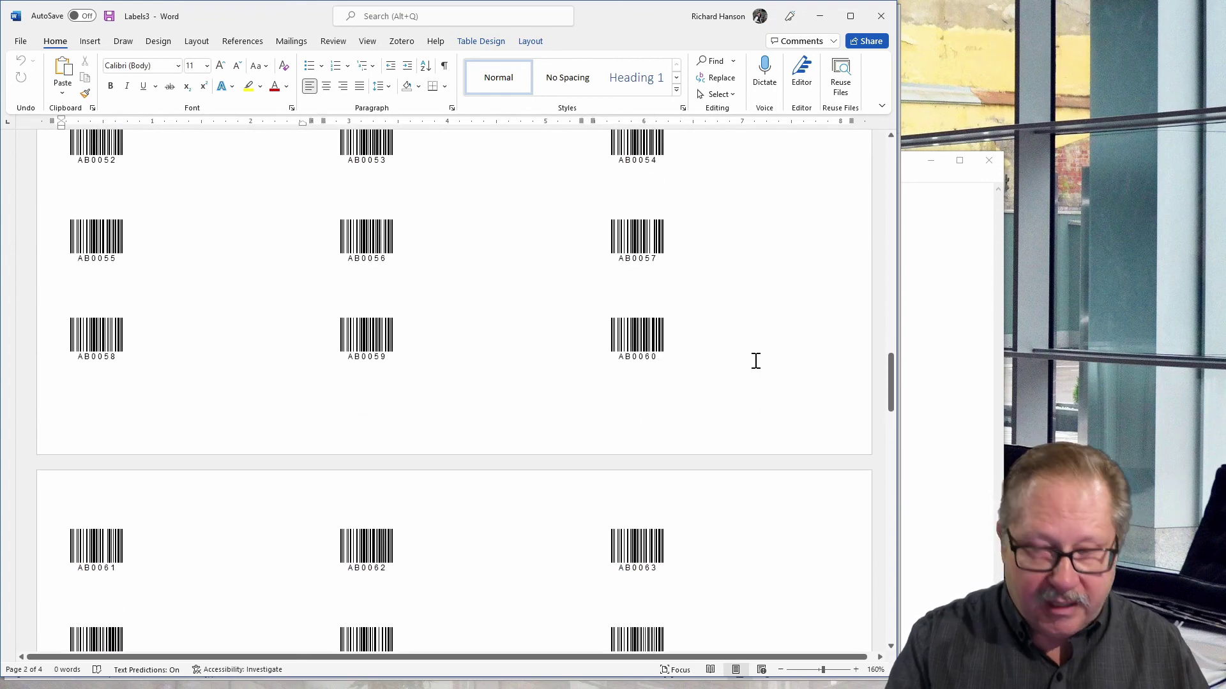
scroll(756, 361, "up", 20)
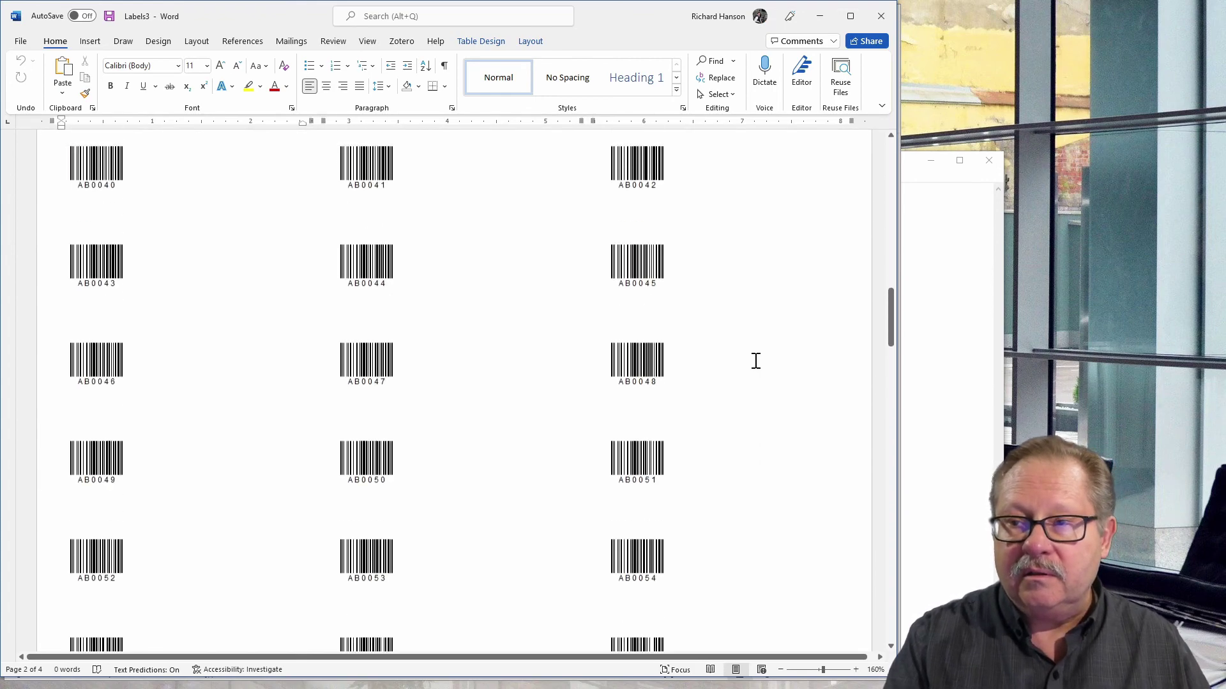
scroll(756, 361, "up", 1)
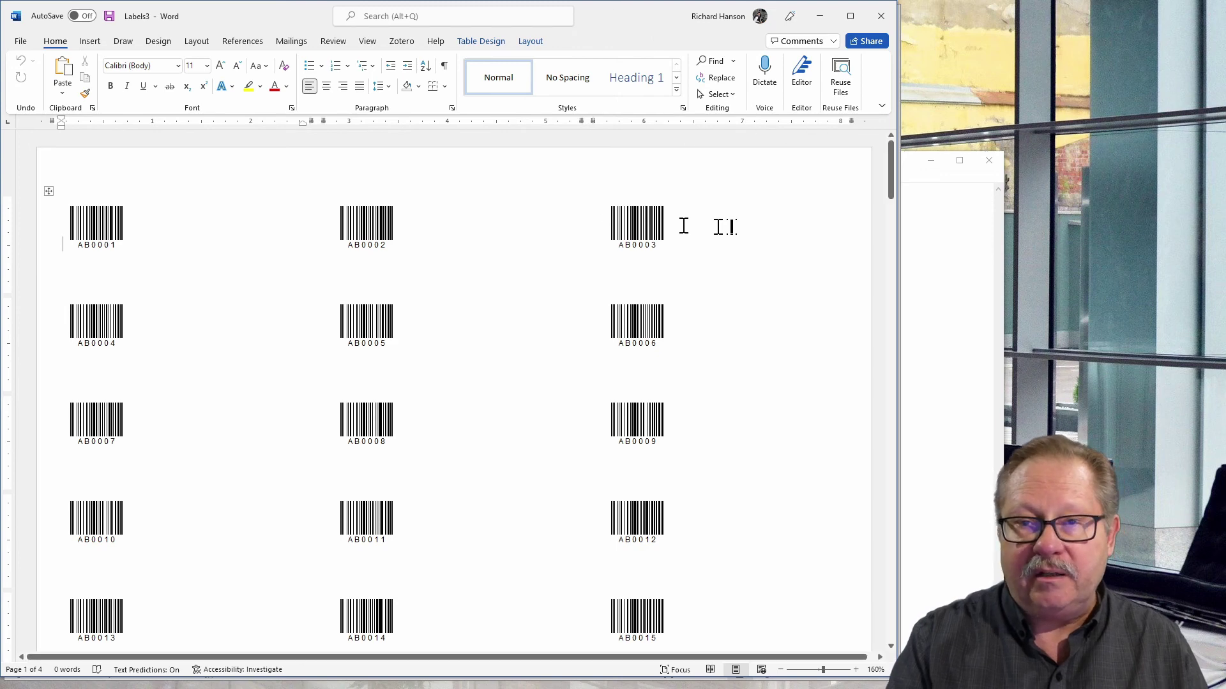
left_click_drag(647, 8, 836, 78)
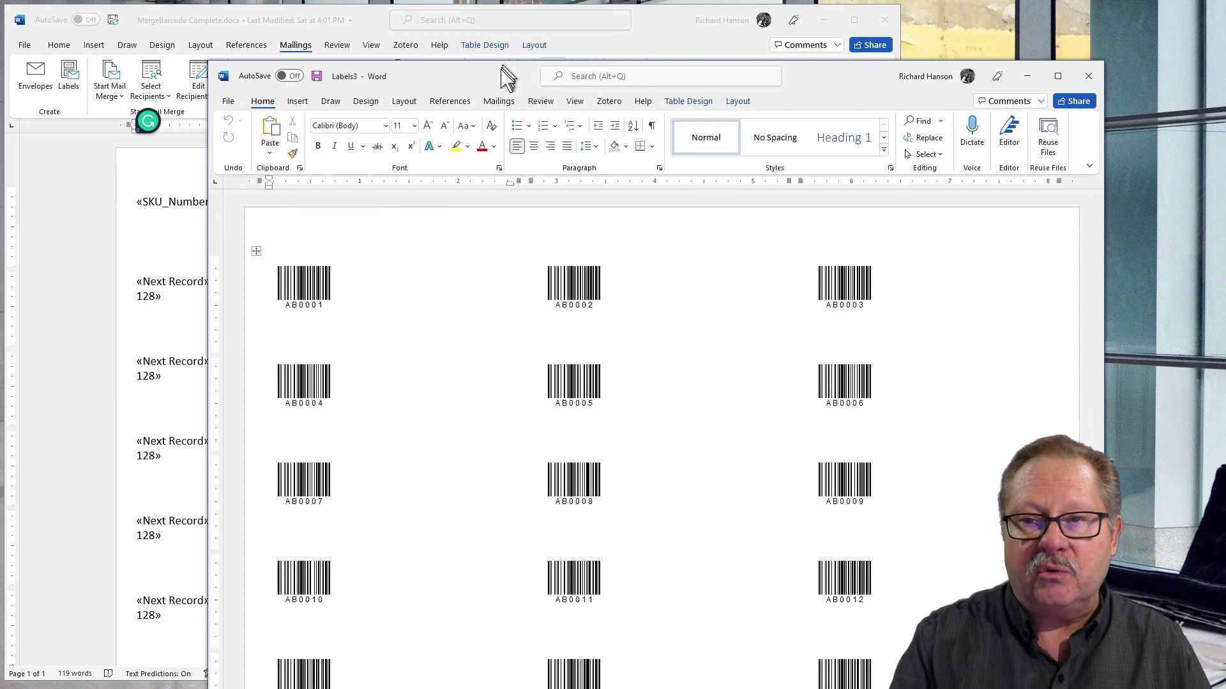
Step: Reposition the Labels3 window and close it, bringing up the save-changes prompt
left_click_drag(506, 76, 570, 94)
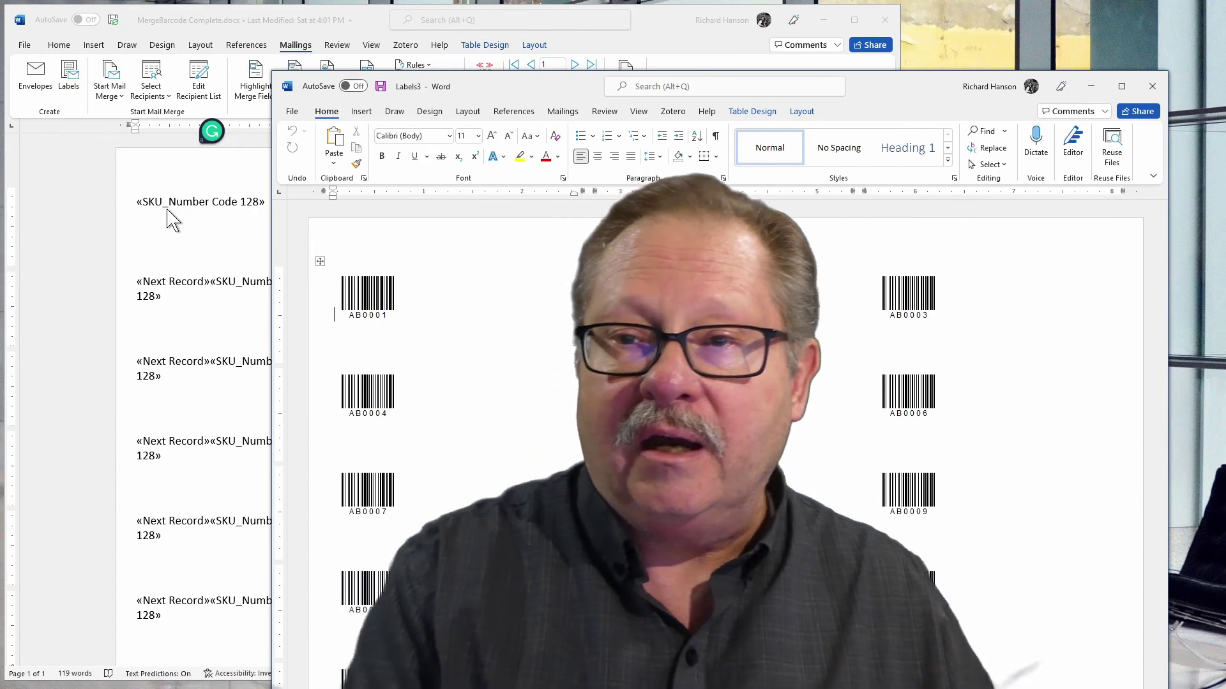
left_click_drag(893, 93, 688, 41)
left_click(948, 29)
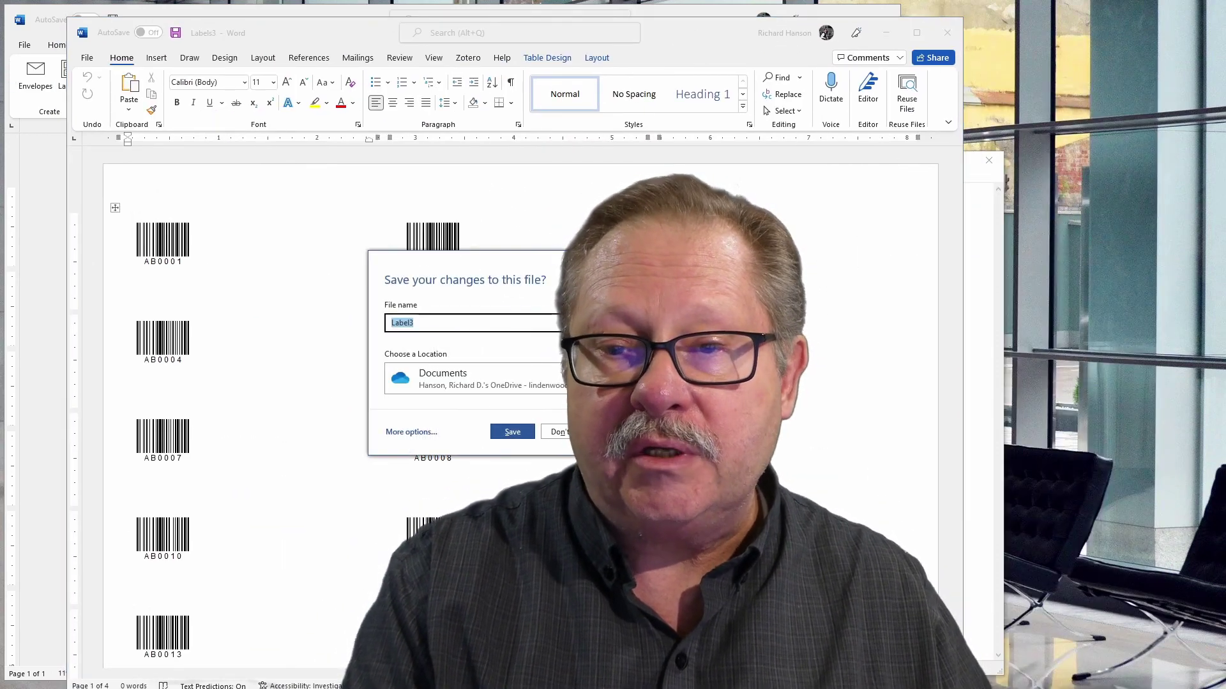
left_click(558, 432)
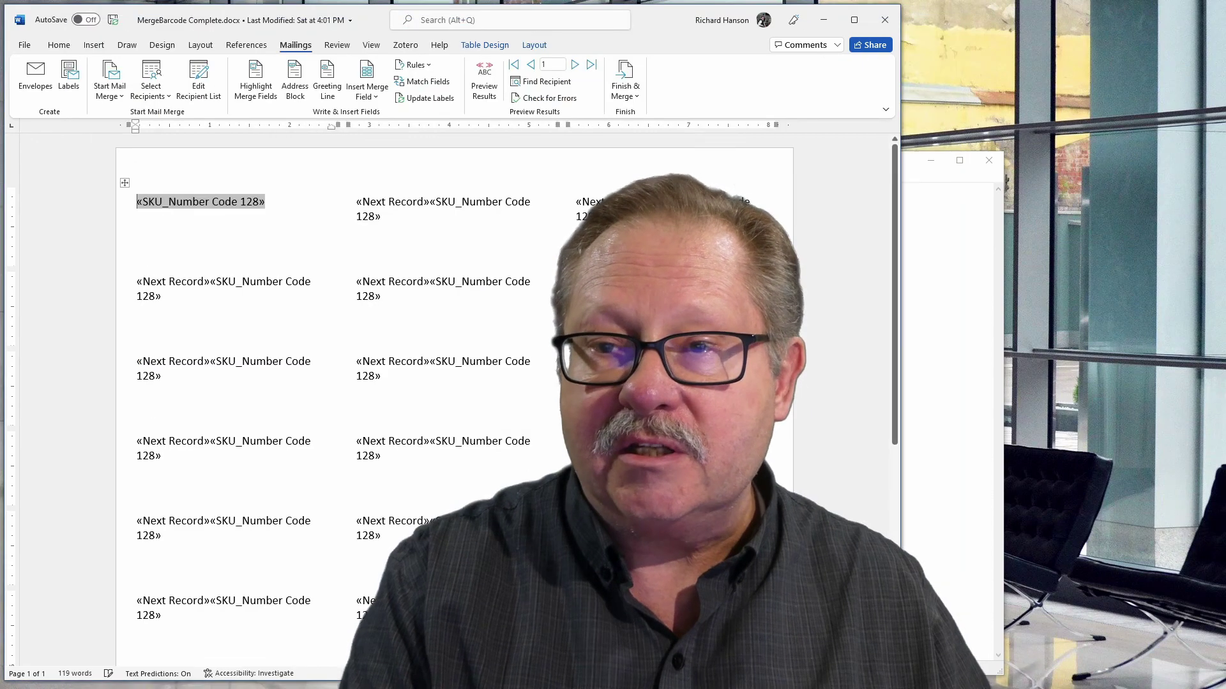
left_click(625, 95)
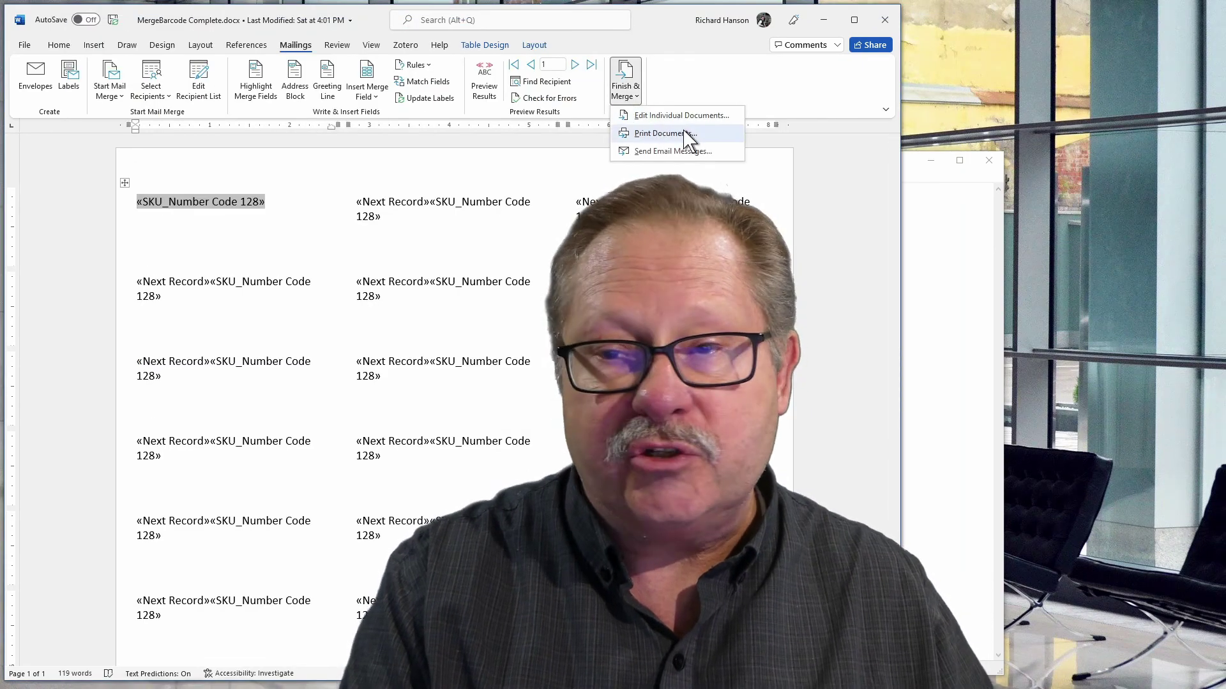
left_click(690, 90)
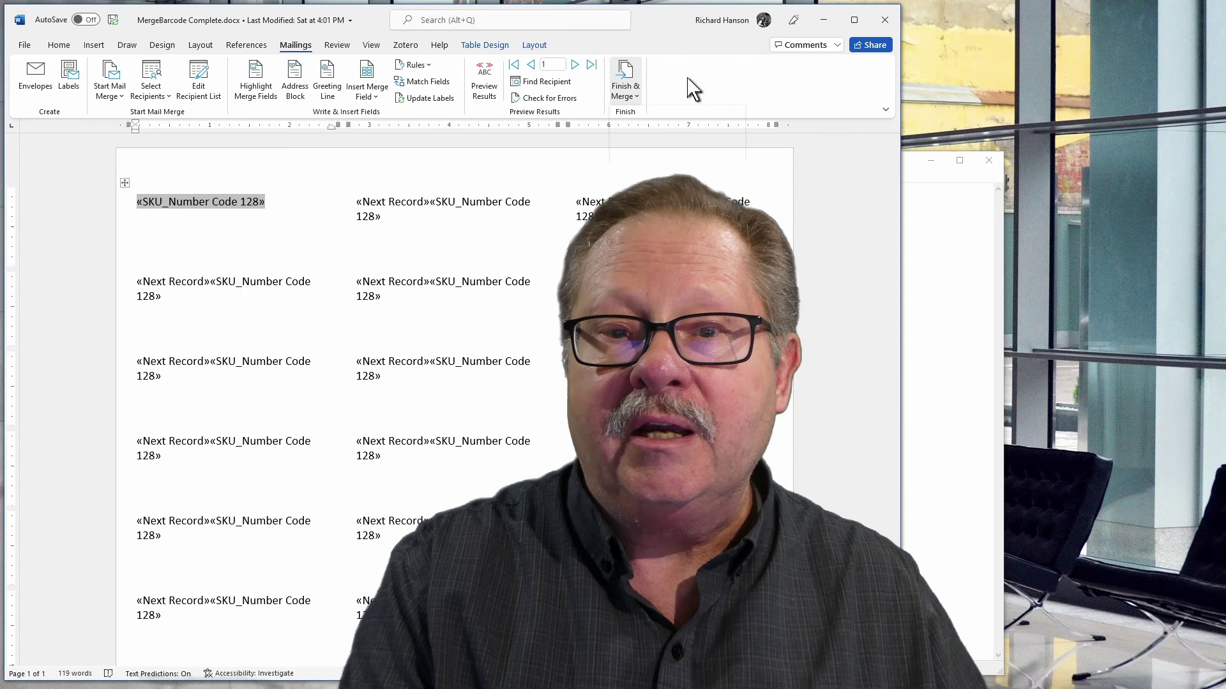